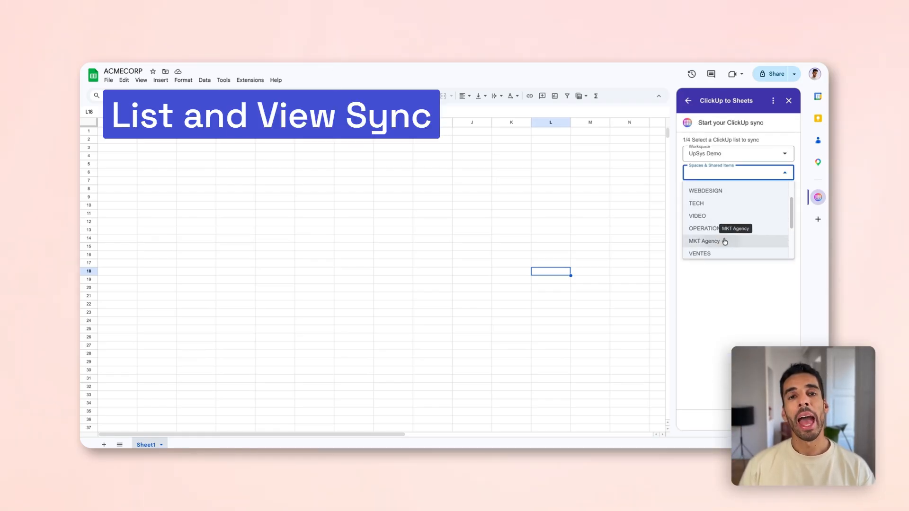
Select the MKT Agency space, its Active Work folder and a list within it as the ClickUp source for the sync
{"action": "left_click", "coordinate": [726, 239]}
{"action": "left_click", "coordinate": [710, 192]}
{"action": "left_click", "coordinate": [707, 209]}
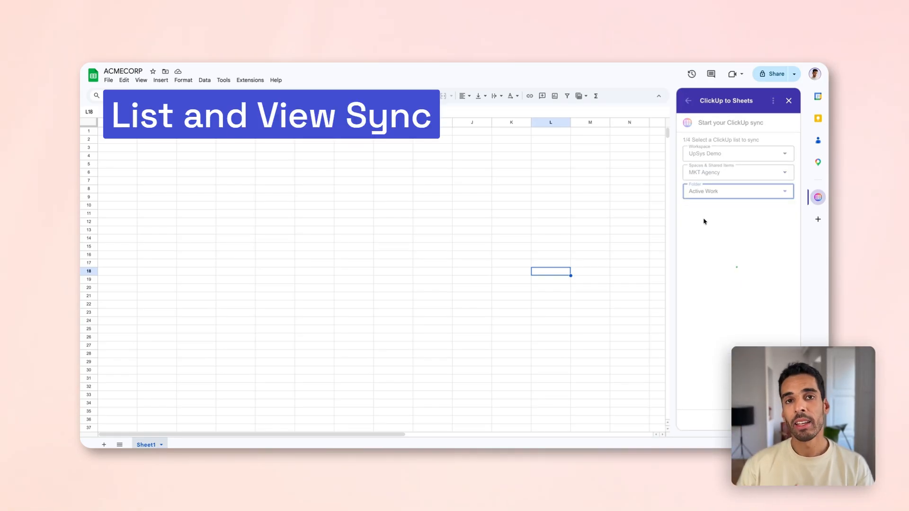
{"action": "left_click", "coordinate": [704, 211]}
{"action": "left_click", "coordinate": [714, 275]}
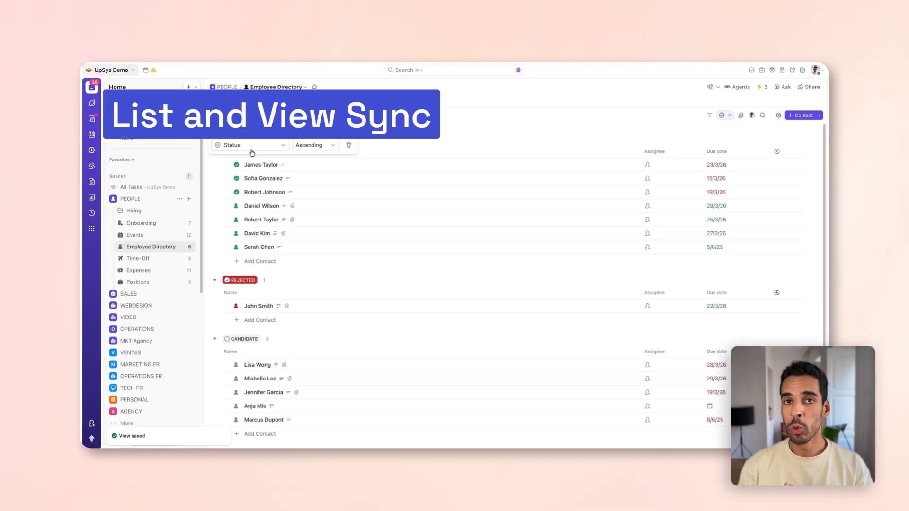
Group the Employee Directory in ClickUp by Level, with a filter excluding the REJECTED status, and save the view
{"action": "left_click", "coordinate": [252, 153]}
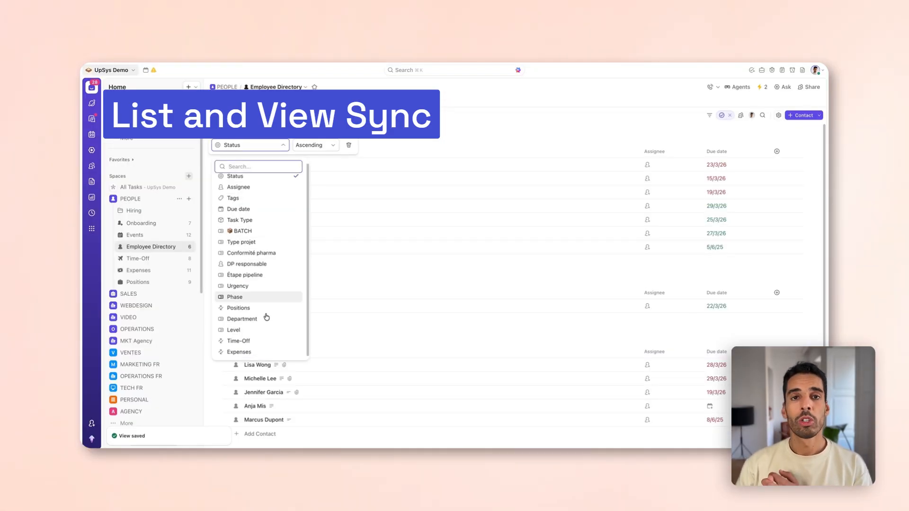
{"action": "left_click", "coordinate": [266, 319]}
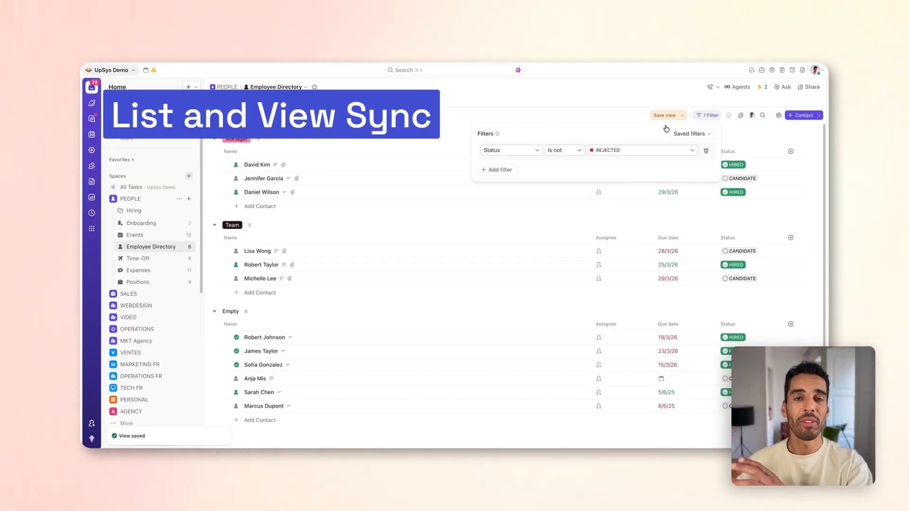
{"action": "left_click", "coordinate": [680, 115]}
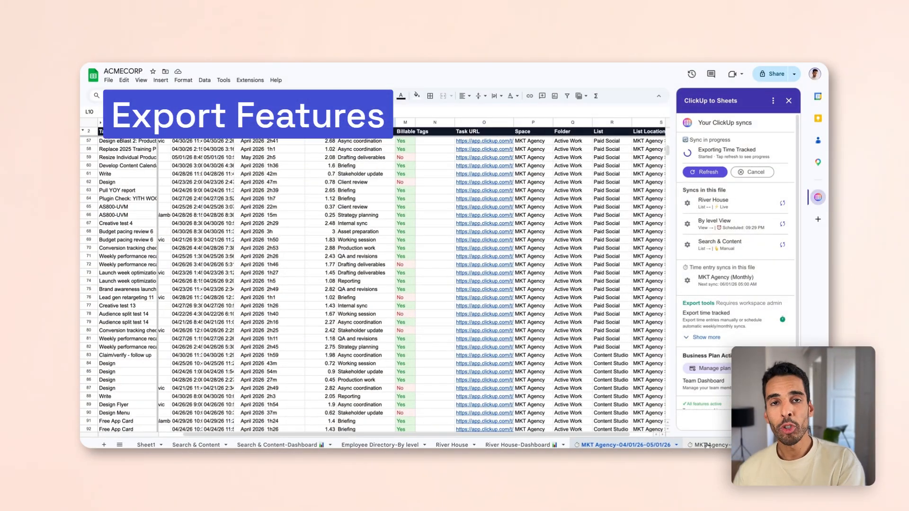
Look through the exported MKT Agency time entries and the Users Dashboard in the ACMECORP spreadsheet
{"action": "left_click", "coordinate": [707, 445]}
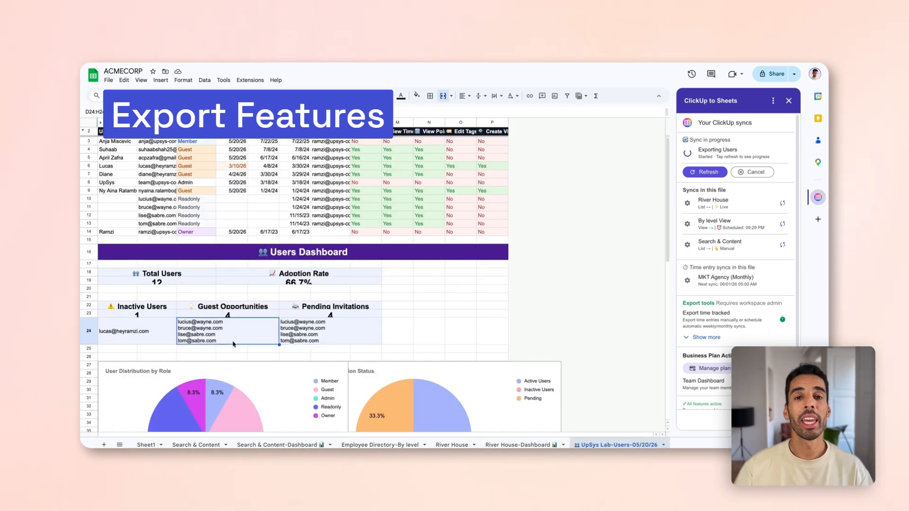
{"action": "left_click", "coordinate": [171, 327]}
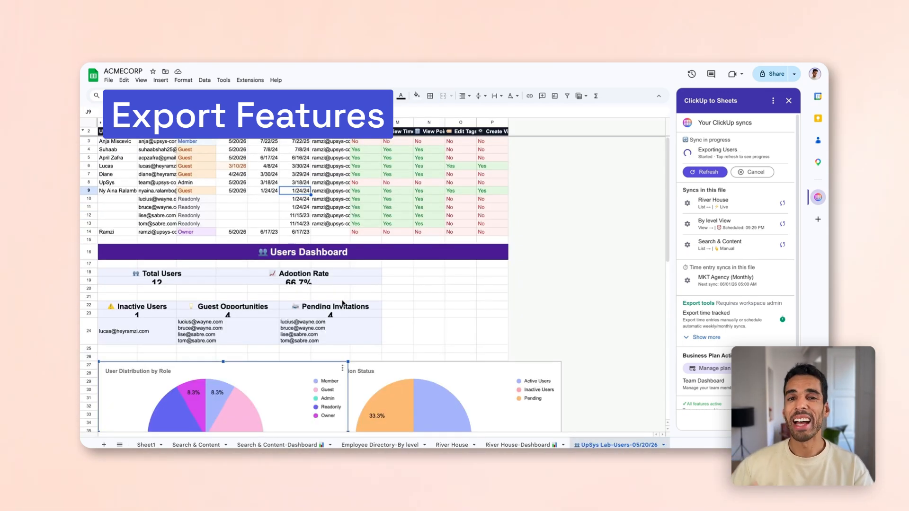
{"action": "left_click", "coordinate": [295, 283]}
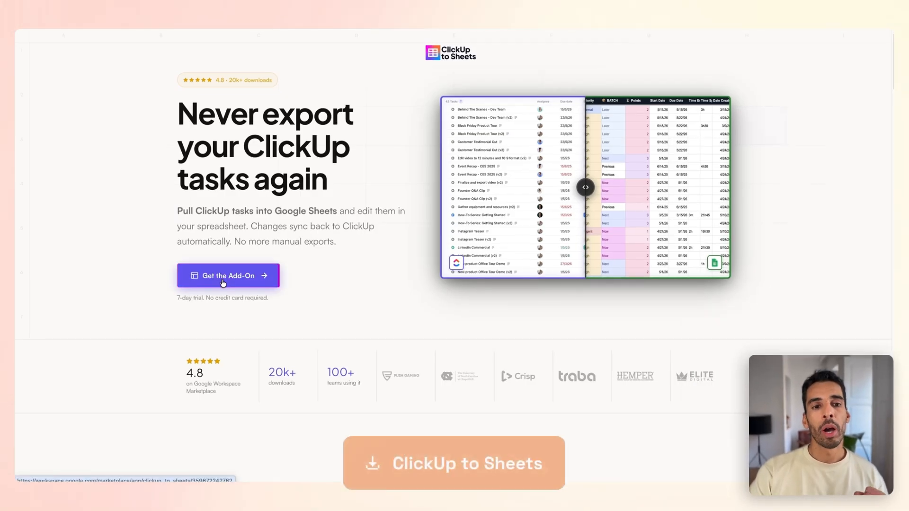
Install the ClickUp to Sheets add-on from the Google Workspace Marketplace as an individual install and authorize the sign-in
{"action": "left_click", "coordinate": [223, 280]}
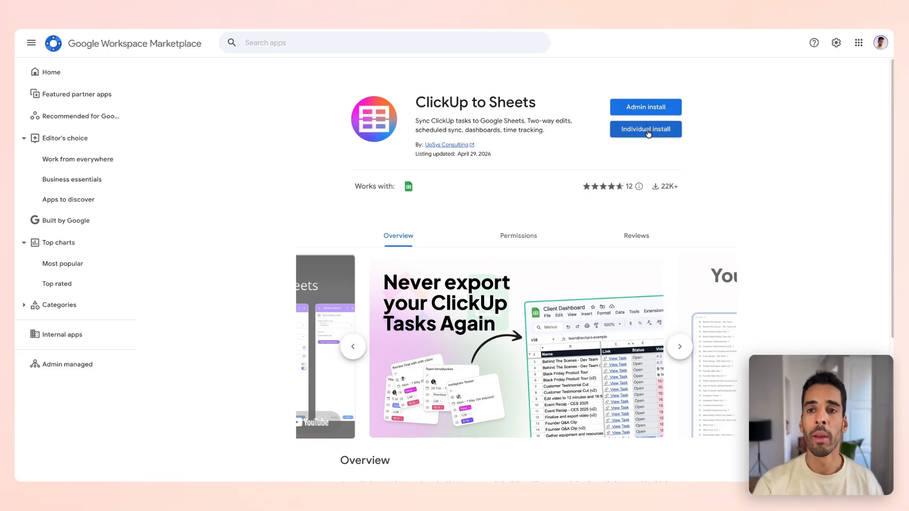
{"action": "left_click", "coordinate": [649, 134]}
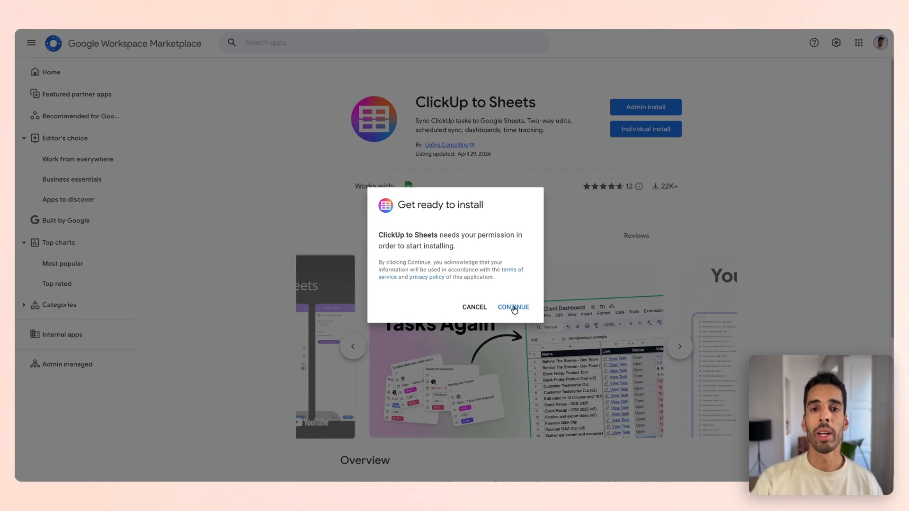
{"action": "left_click", "coordinate": [515, 308]}
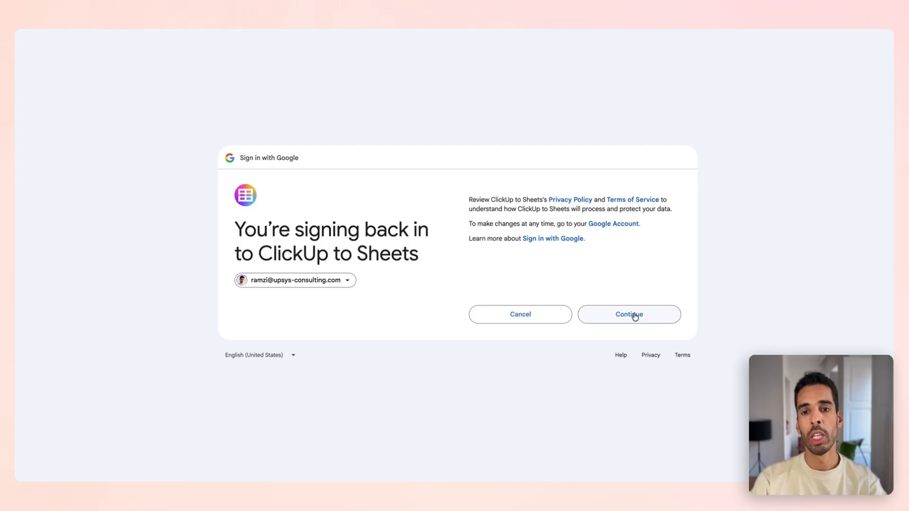
{"action": "left_click", "coordinate": [634, 316]}
{"action": "left_click", "coordinate": [623, 336]}
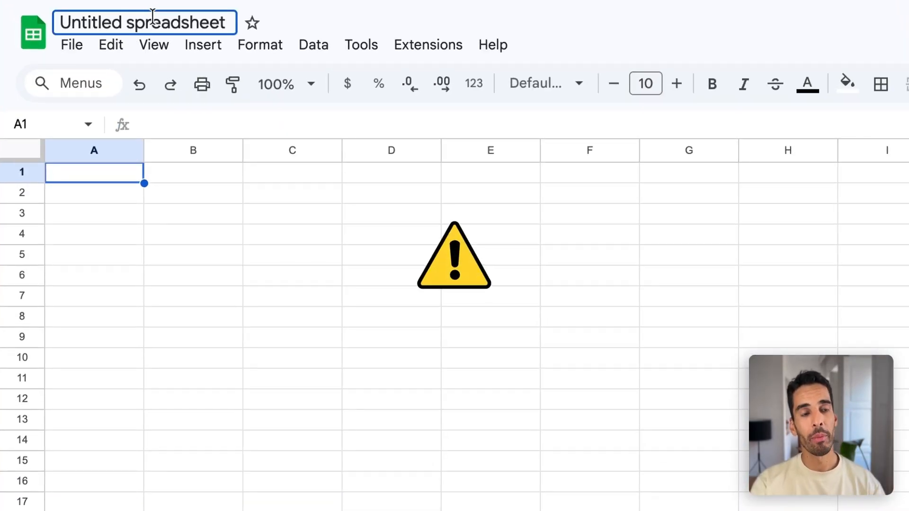
Rename the untitled spreadsheet as ACMECORP
{"action": "left_click", "coordinate": [153, 17]}
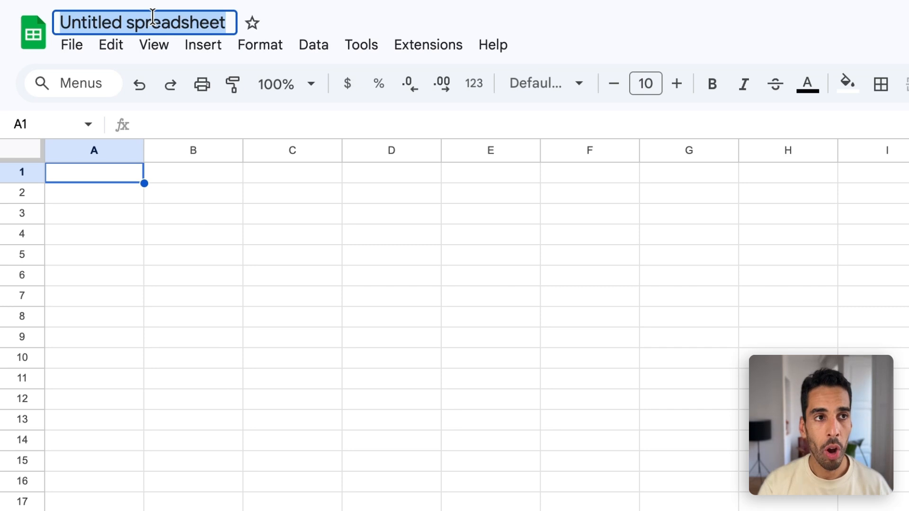
{"action": "type", "text": "ACMECORP"}
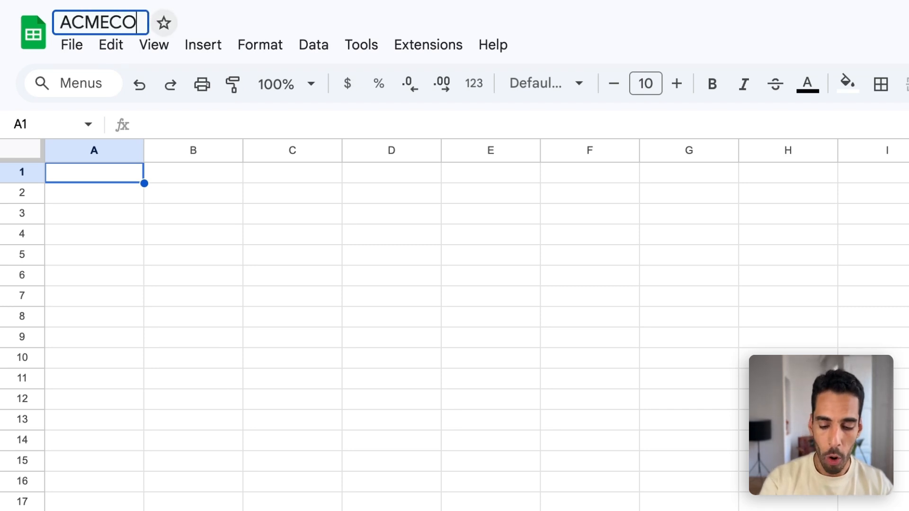
{"action": "key", "text": "Return"}
{"action": "left_click", "coordinate": [263, 255]}
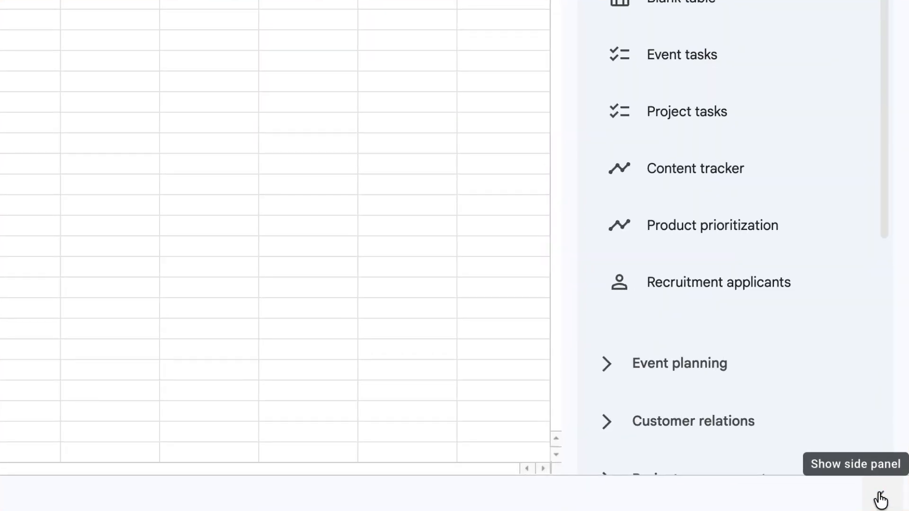
Open the ClickUp to Sheets add-on beside the spreadsheet and grant it all requested Google account permissions
{"action": "left_click", "coordinate": [881, 499]}
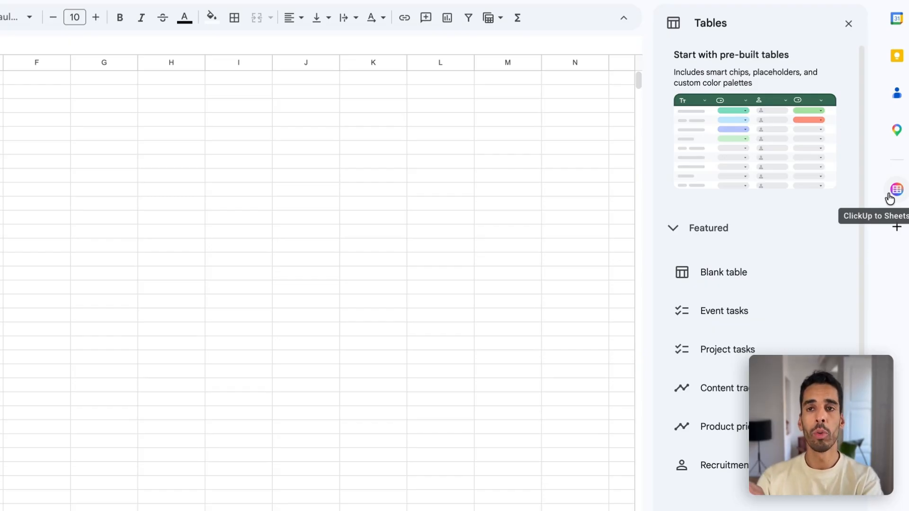
{"action": "left_click", "coordinate": [890, 199]}
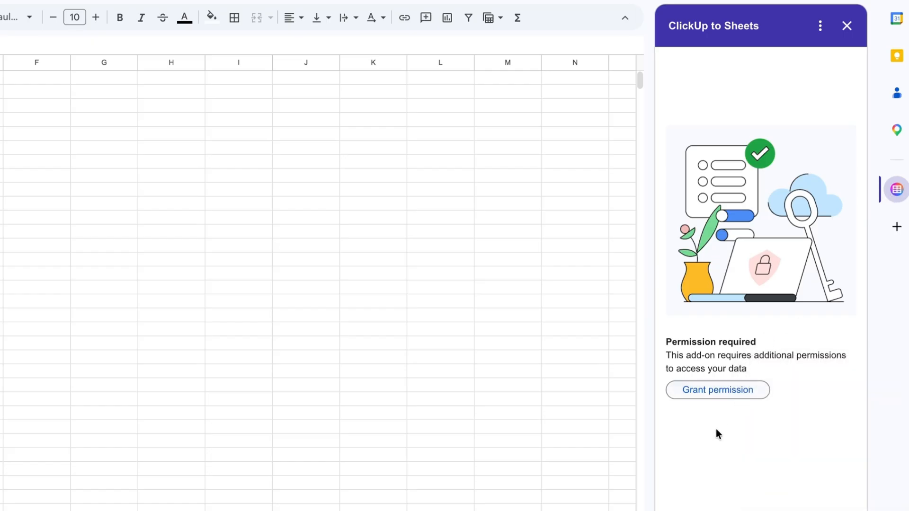
{"action": "left_click", "coordinate": [718, 399]}
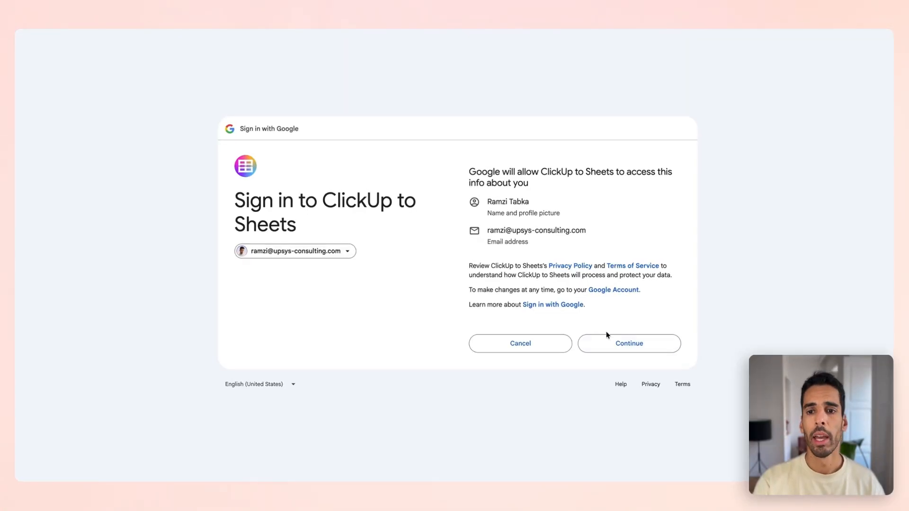
{"action": "left_click", "coordinate": [607, 340]}
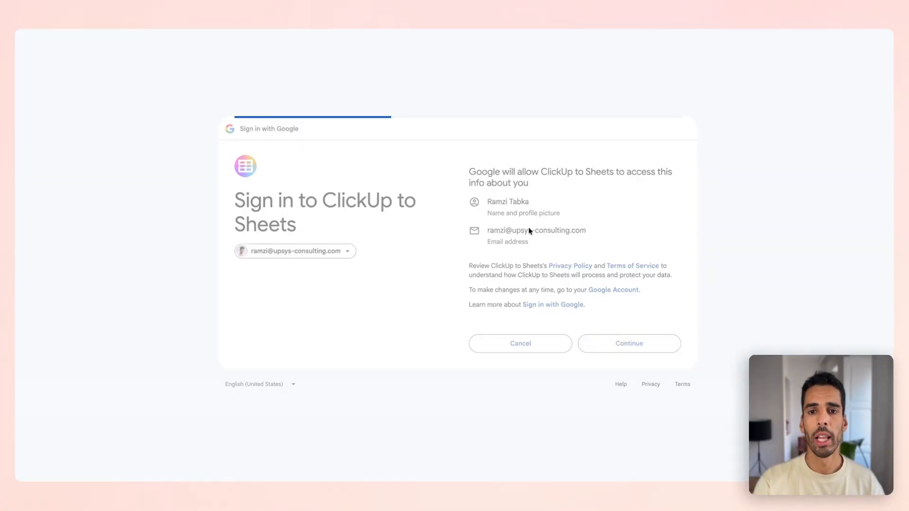
{"action": "left_click", "coordinate": [470, 130]}
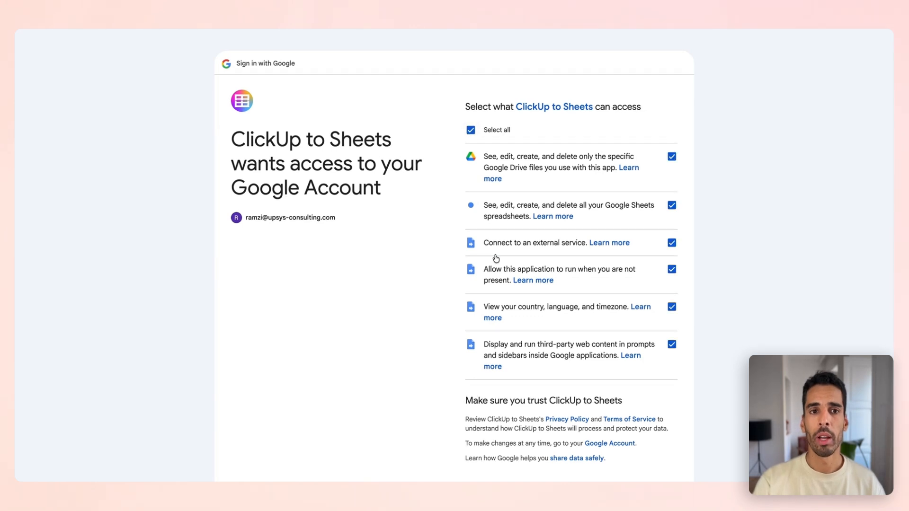
{"action": "scroll", "coordinate": [544, 308], "scroll_direction": "down", "scroll_amount": 3}
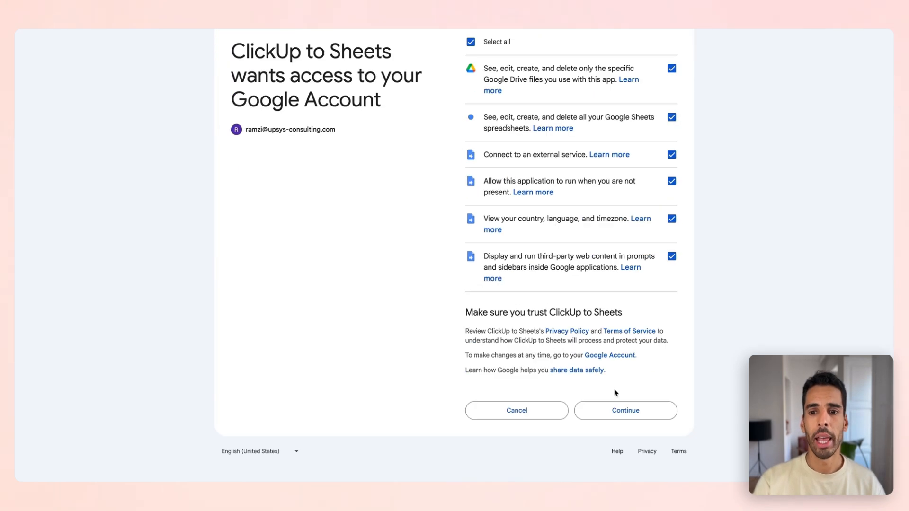
{"action": "left_click", "coordinate": [639, 416]}
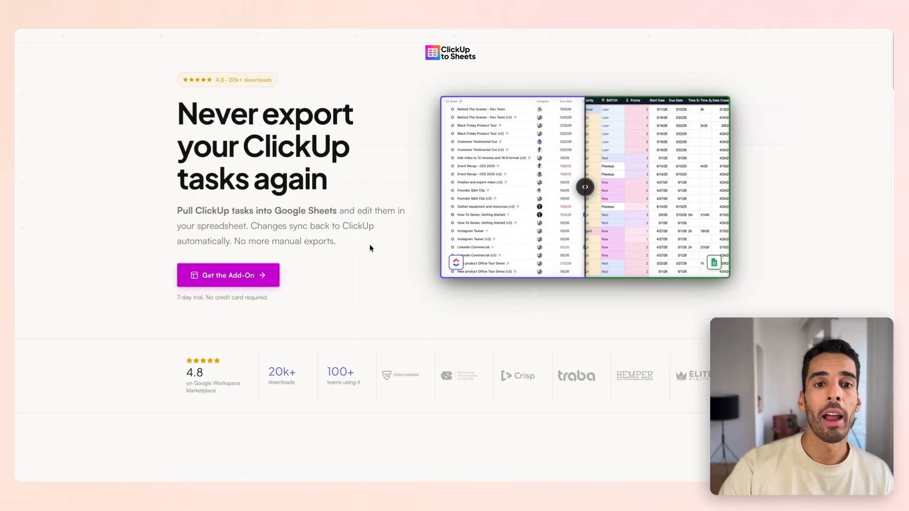
Look over the setup overview on the ClickUp to Sheets website
{"action": "scroll", "coordinate": [370, 248], "scroll_direction": "down", "scroll_amount": 20}
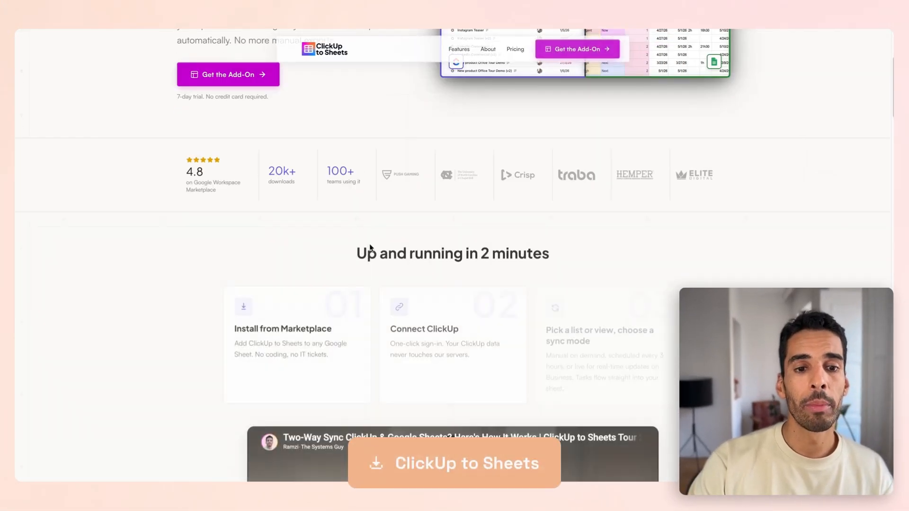
{"action": "scroll", "coordinate": [375, 248], "scroll_direction": "down", "scroll_amount": 12}
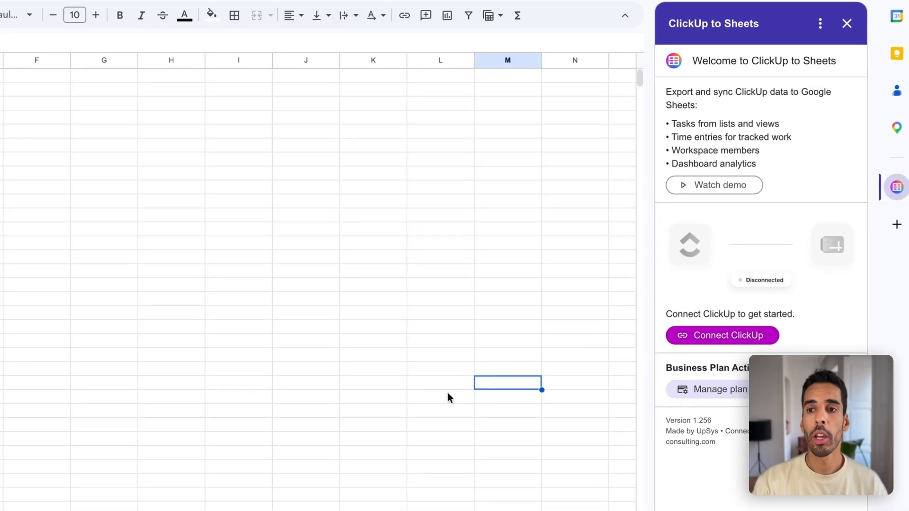
Connect ClickUp to the spreadsheet through the add-on
{"action": "left_click", "coordinate": [436, 312]}
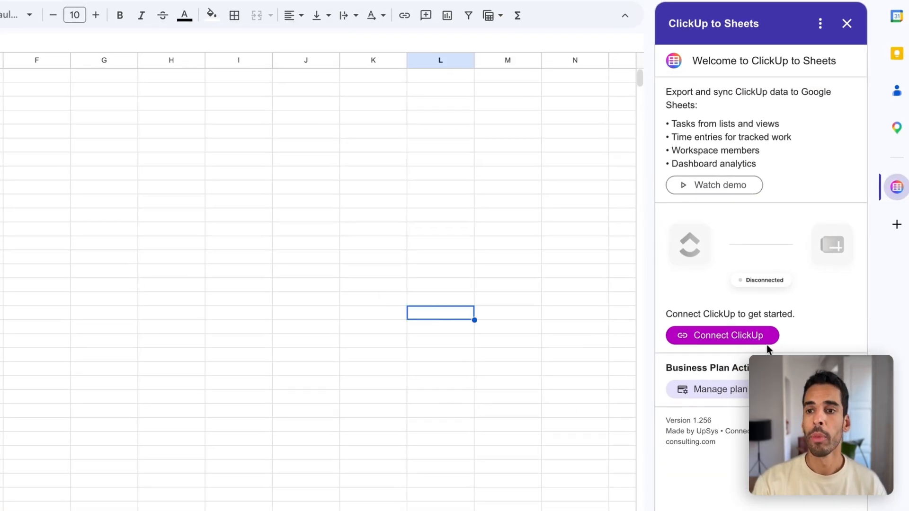
{"action": "left_click", "coordinate": [743, 341]}
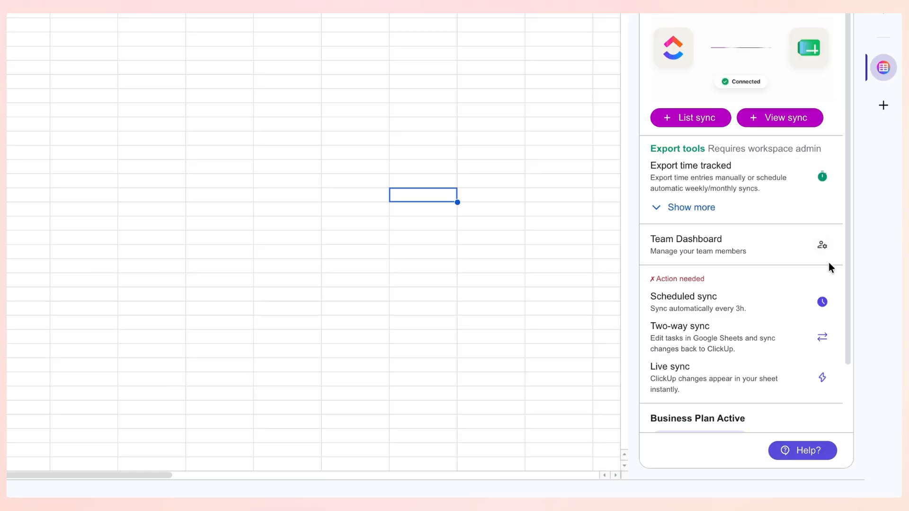
Activate Scheduled sync and authorize Two-way sync by allowing ClickUp to Sheets access to the account's Google Sheets spreadsheets
{"action": "scroll", "coordinate": [846, 329], "scroll_direction": "down", "scroll_amount": 1}
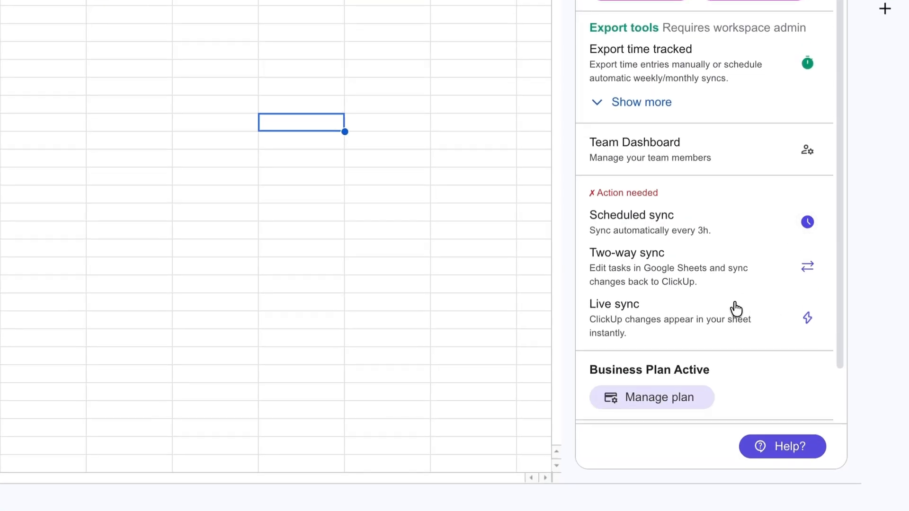
{"action": "left_click", "coordinate": [802, 227]}
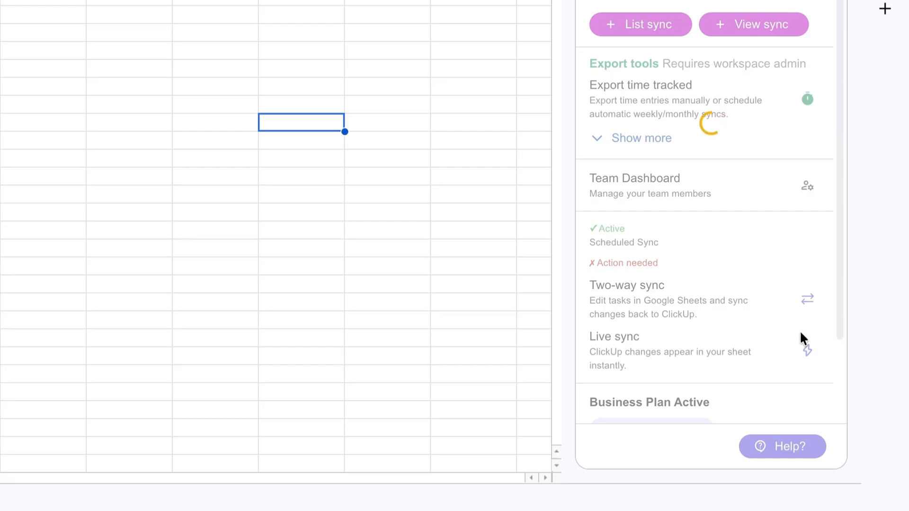
{"action": "left_click", "coordinate": [808, 301]}
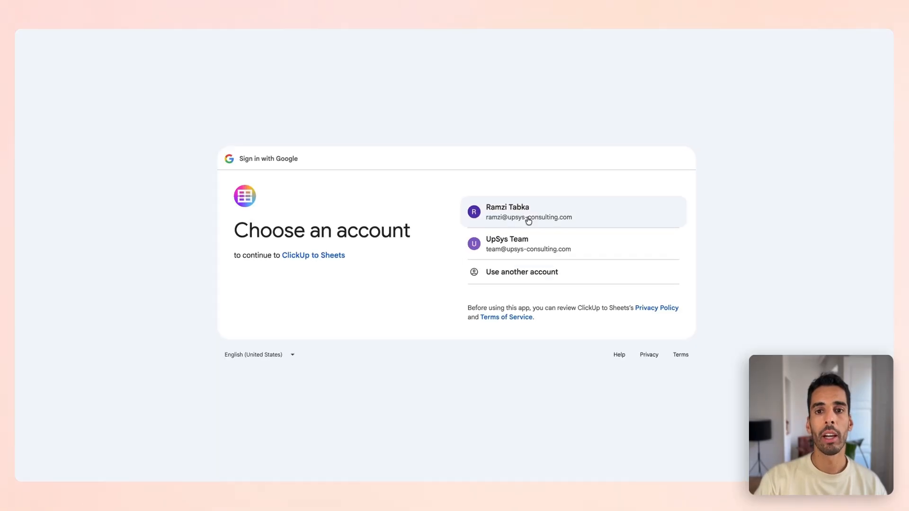
{"action": "left_click", "coordinate": [572, 222]}
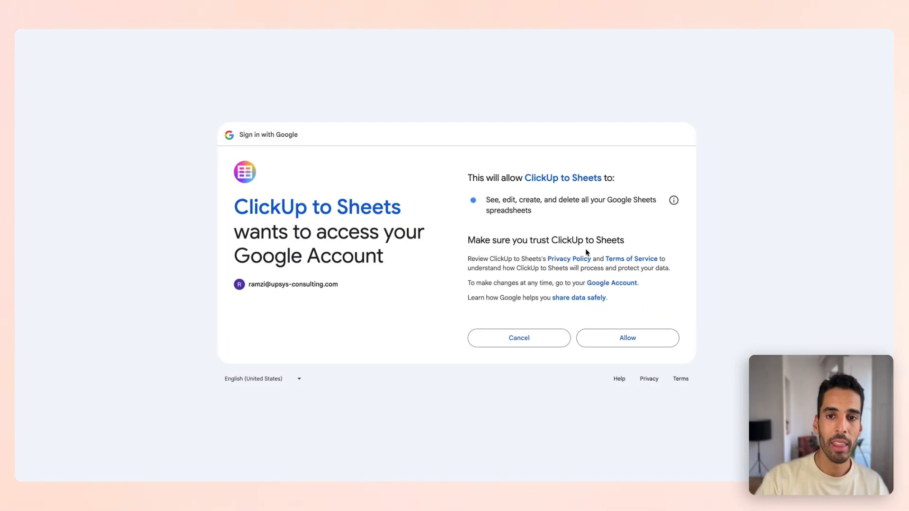
{"action": "left_click", "coordinate": [627, 338]}
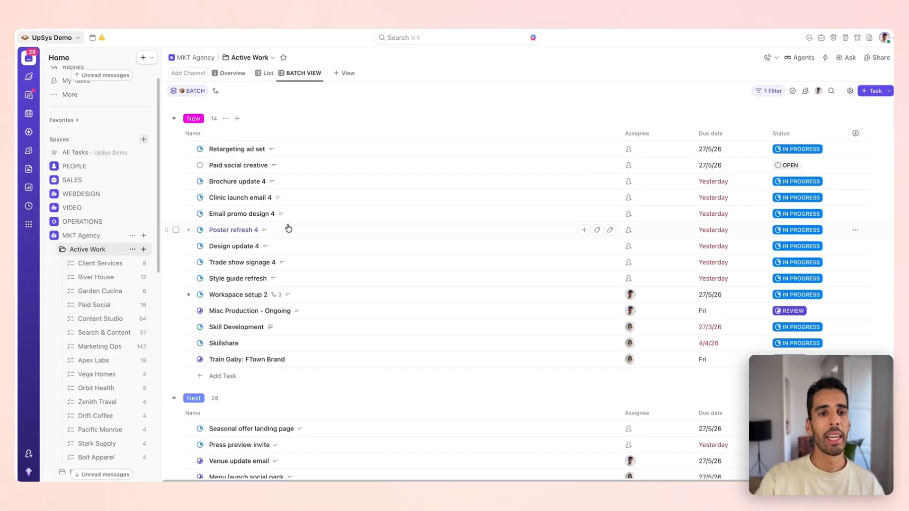
In ClickUp, examine the Search & Content list in the Active Work folder and expand the subtasks of Pillar page brief 21
{"action": "left_click", "coordinate": [99, 268]}
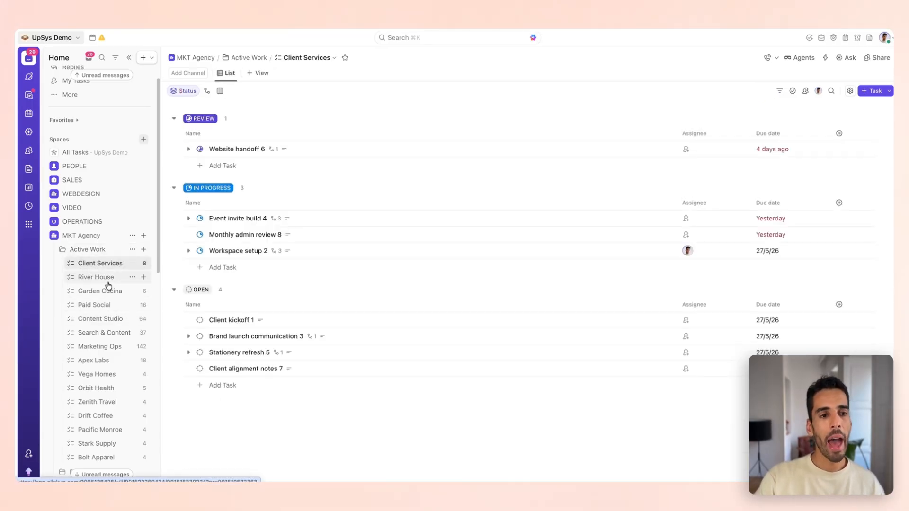
{"action": "left_click", "coordinate": [110, 332]}
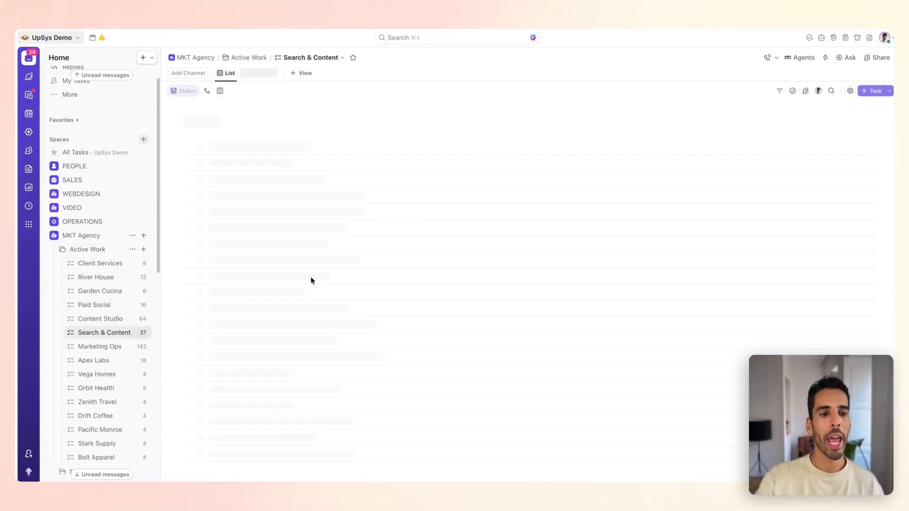
{"action": "scroll", "coordinate": [313, 260], "scroll_direction": "down", "scroll_amount": 3}
{"action": "scroll", "coordinate": [313, 248], "scroll_direction": "down", "scroll_amount": 5}
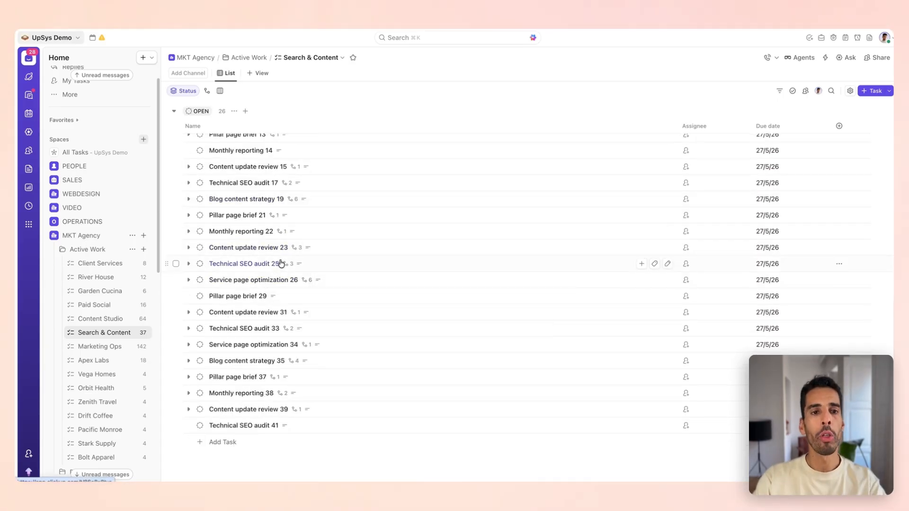
{"action": "left_click", "coordinate": [274, 215]}
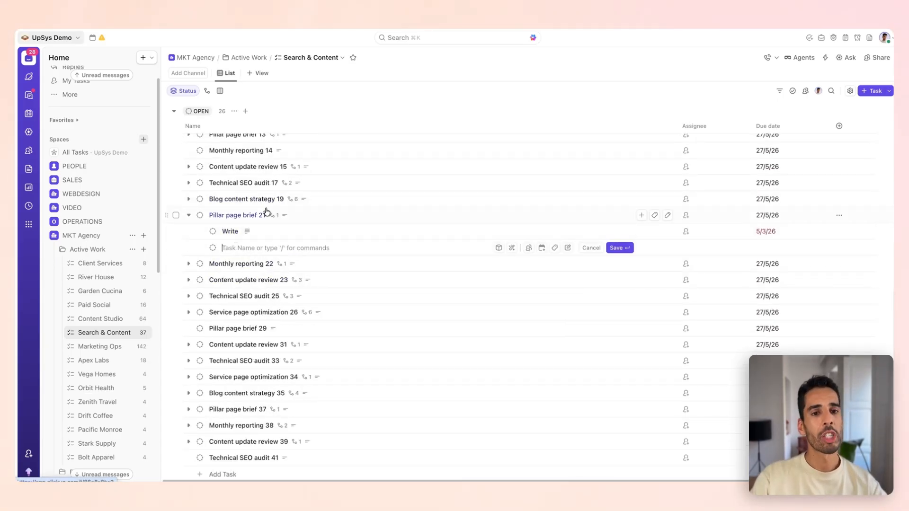
Expand the subtasks of Blog content strategy 19 and look over the in-progress and open tasks of the Search & Content list
{"action": "left_click", "coordinate": [290, 199]}
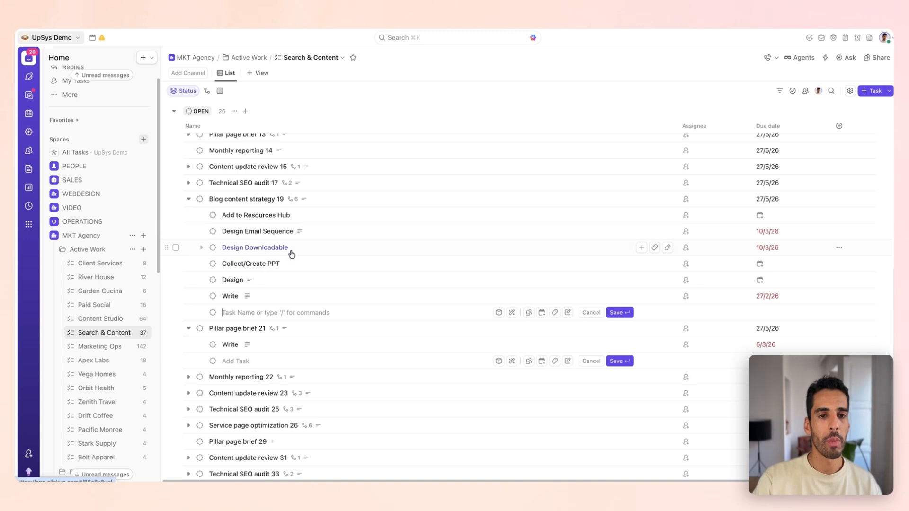
{"action": "scroll", "coordinate": [283, 229], "scroll_direction": "down", "scroll_amount": 3}
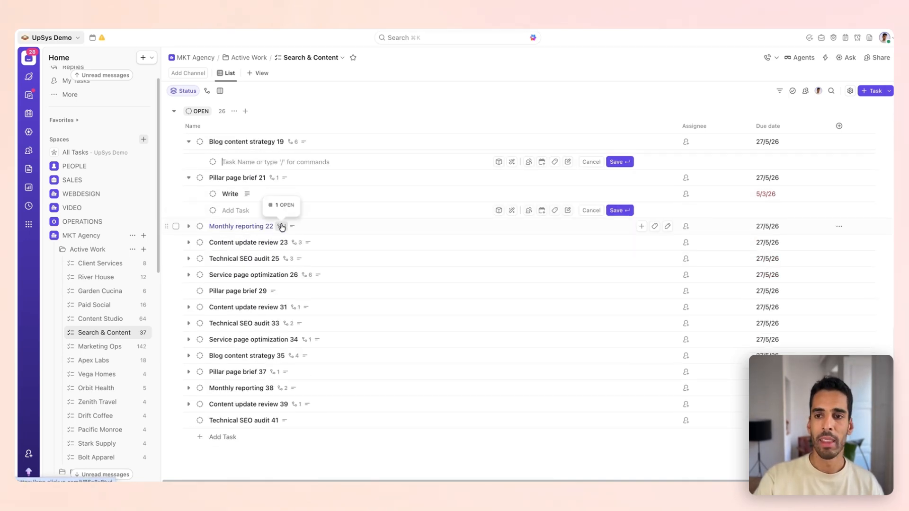
{"action": "scroll", "coordinate": [281, 227], "scroll_direction": "up", "scroll_amount": 10}
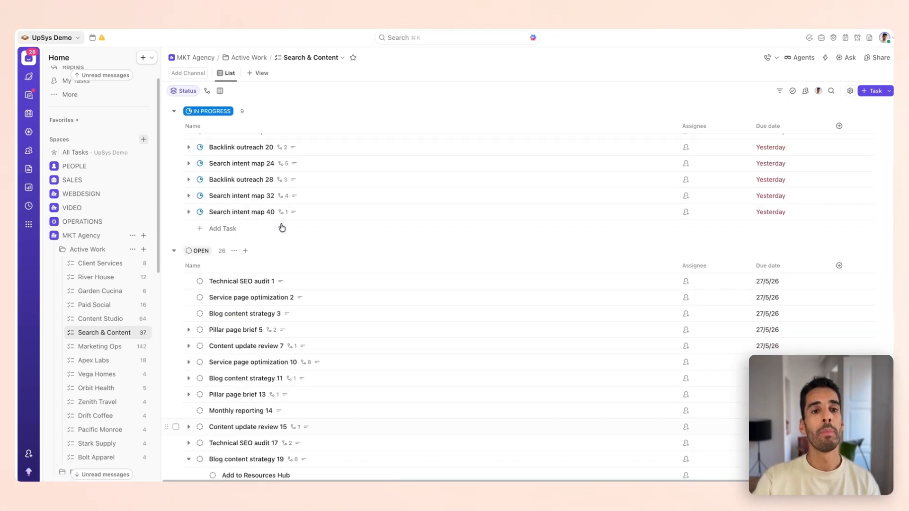
{"action": "scroll", "coordinate": [252, 252], "scroll_direction": "up", "scroll_amount": 2}
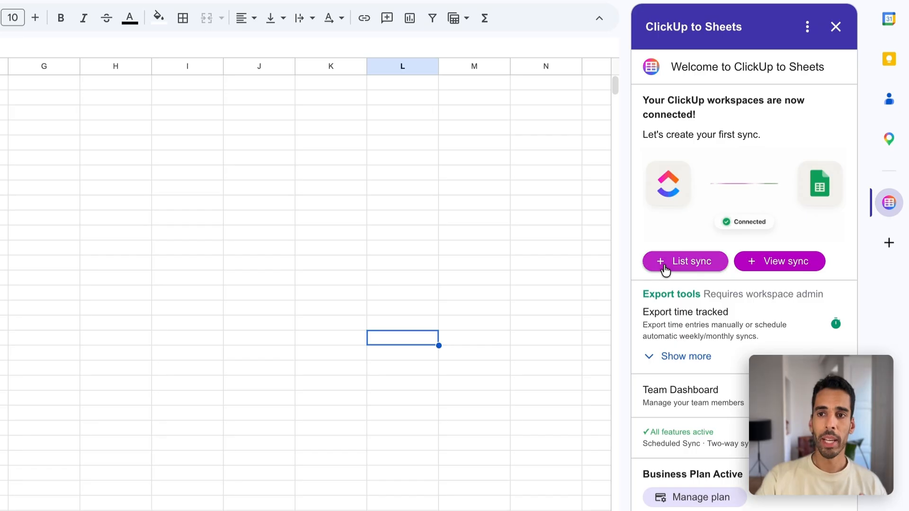
In the spreadsheet's add-on, start a list sync for Search & Content in UpSys Demo, MKT Agency space, Active Work folder
{"action": "left_click", "coordinate": [663, 265]}
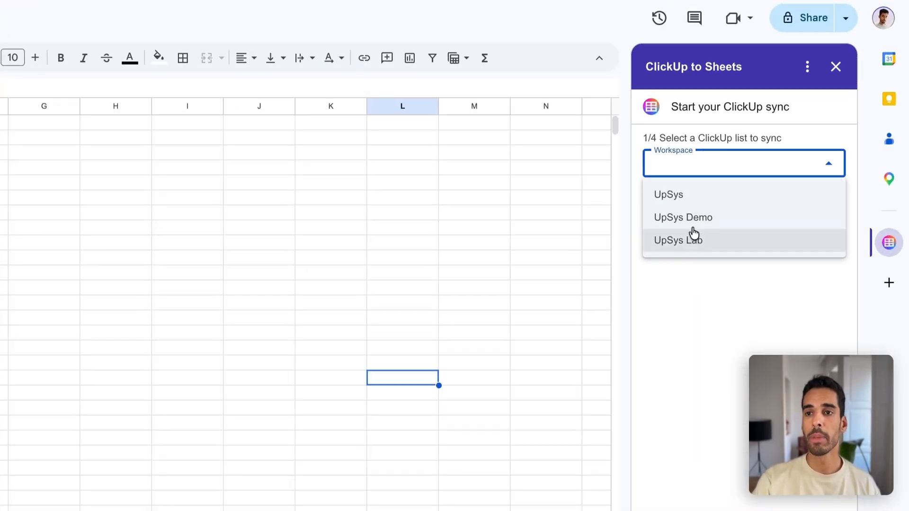
{"action": "left_click", "coordinate": [755, 170]}
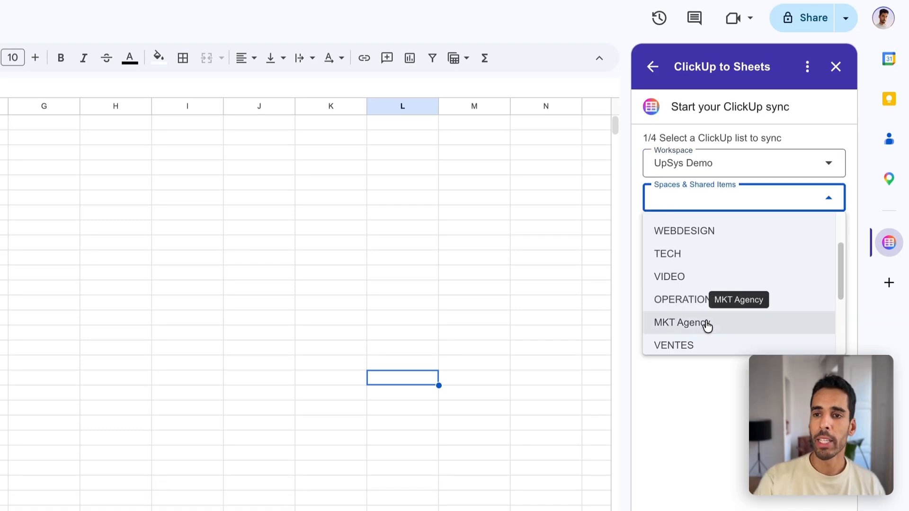
{"action": "left_click", "coordinate": [707, 324]}
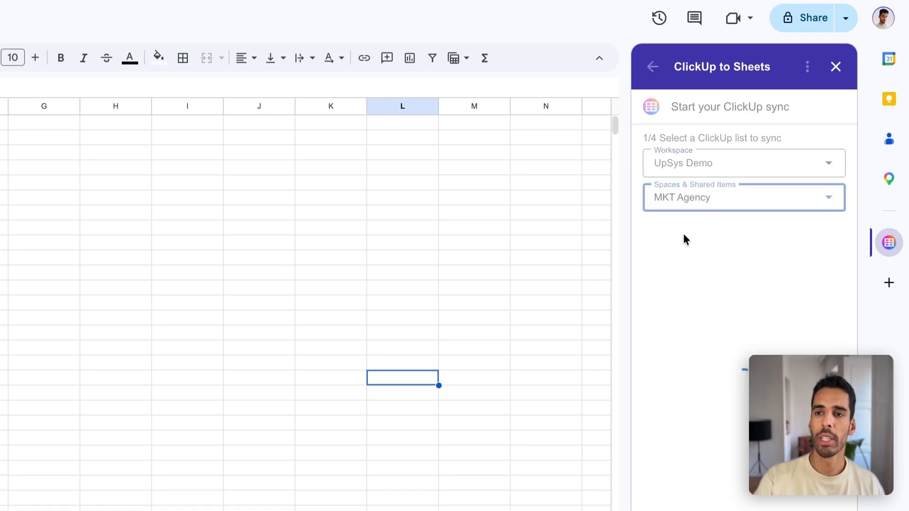
{"action": "left_click", "coordinate": [676, 241]}
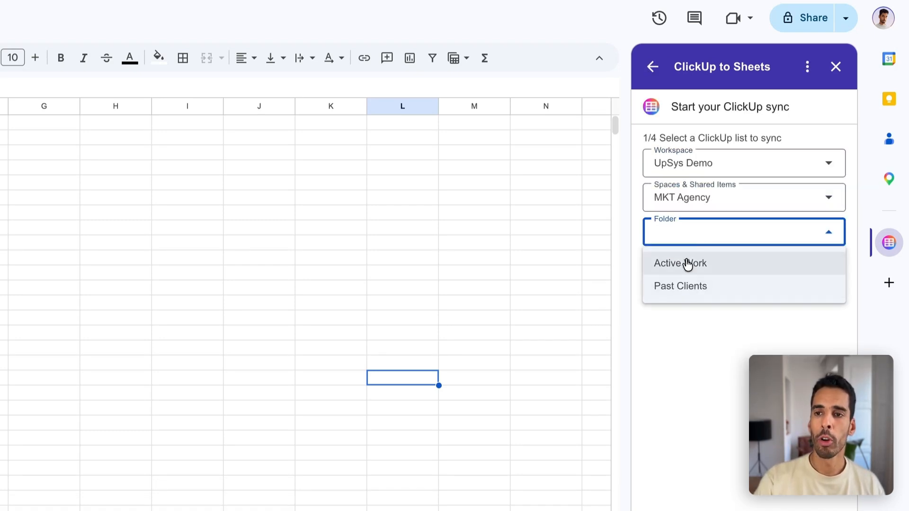
{"action": "left_click", "coordinate": [687, 264]}
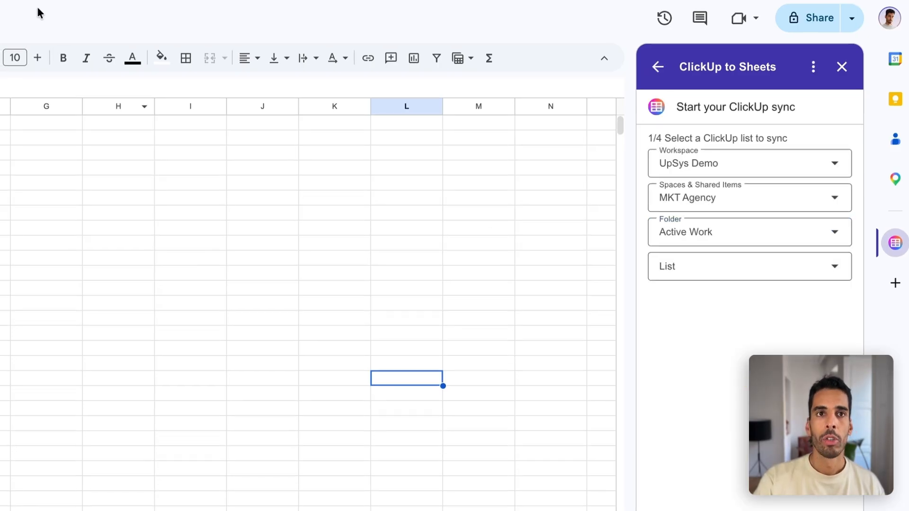
{"action": "left_click", "coordinate": [682, 260]}
{"action": "scroll", "coordinate": [705, 393], "scroll_direction": "down", "scroll_amount": 1}
{"action": "left_click", "coordinate": [706, 393]}
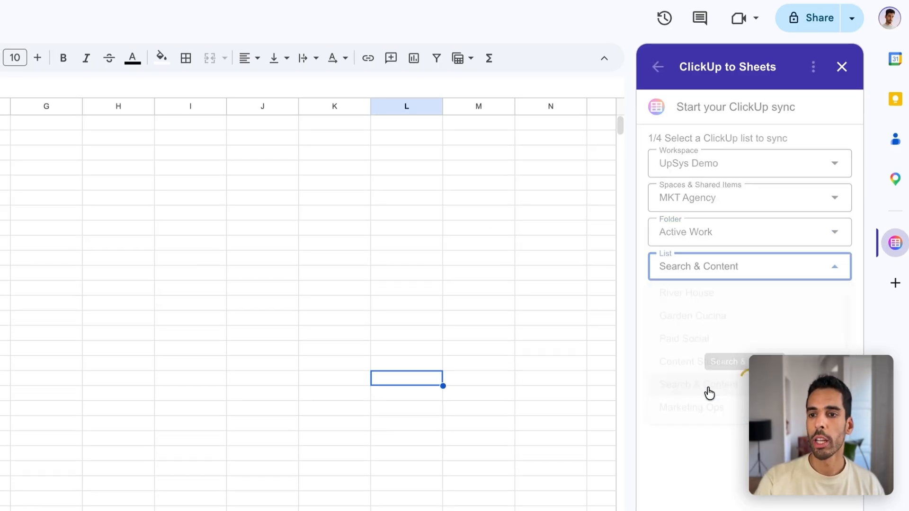
Keep the sync timing on Manual (on refresh) and include Custom Fields, Closed Tasks, Subtasks and Description
{"action": "left_click", "coordinate": [687, 332]}
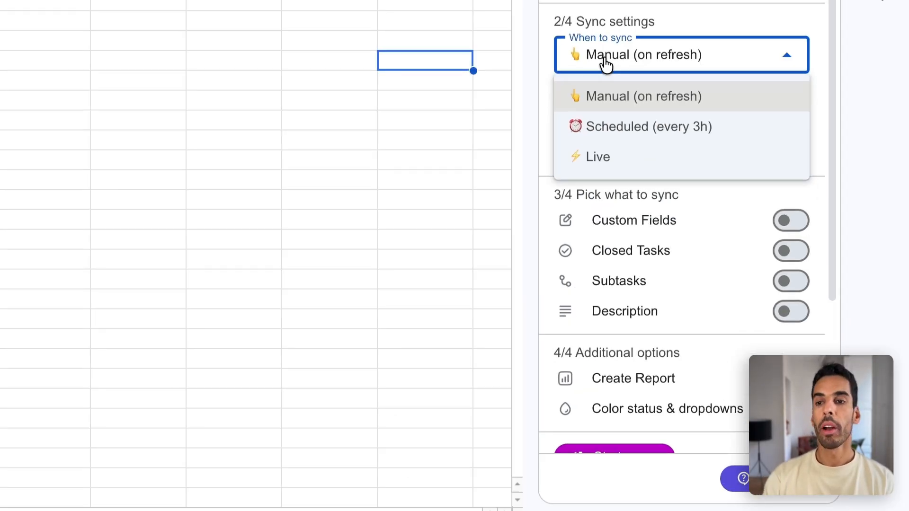
{"action": "left_click", "coordinate": [606, 64]}
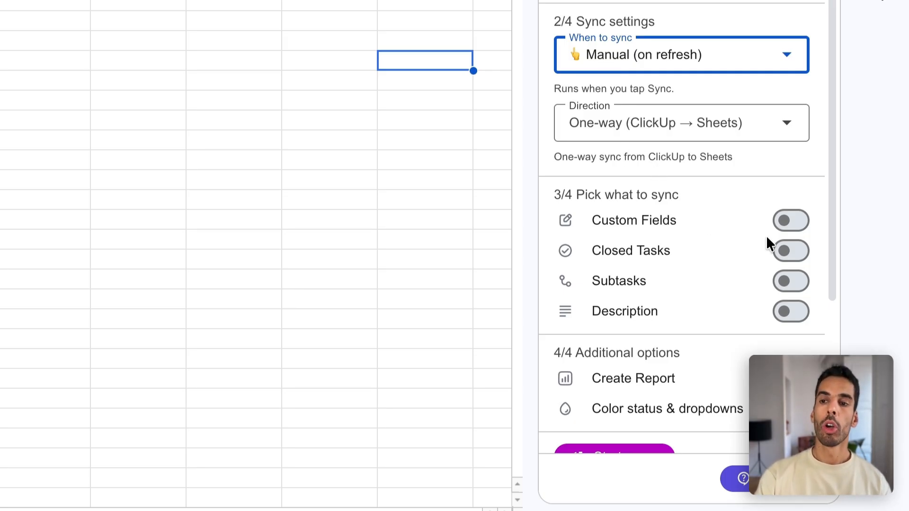
{"action": "left_click", "coordinate": [788, 229]}
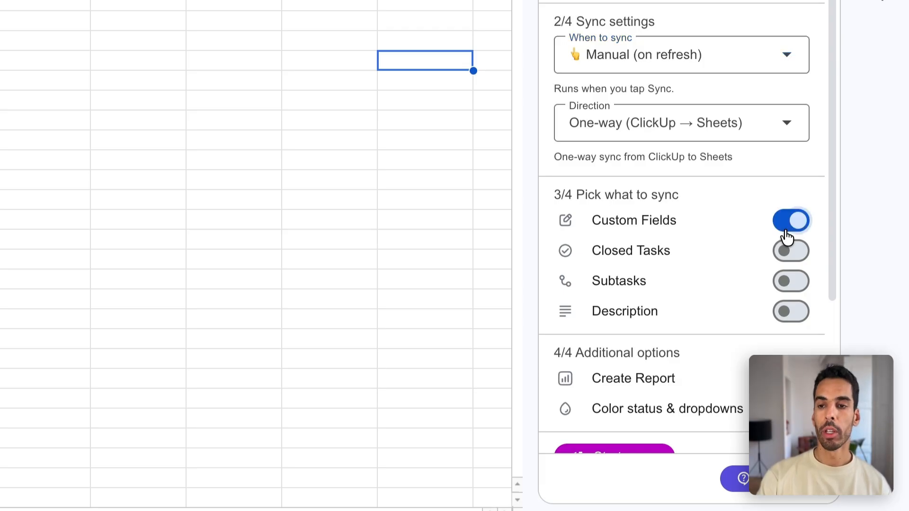
{"action": "left_click", "coordinate": [789, 261]}
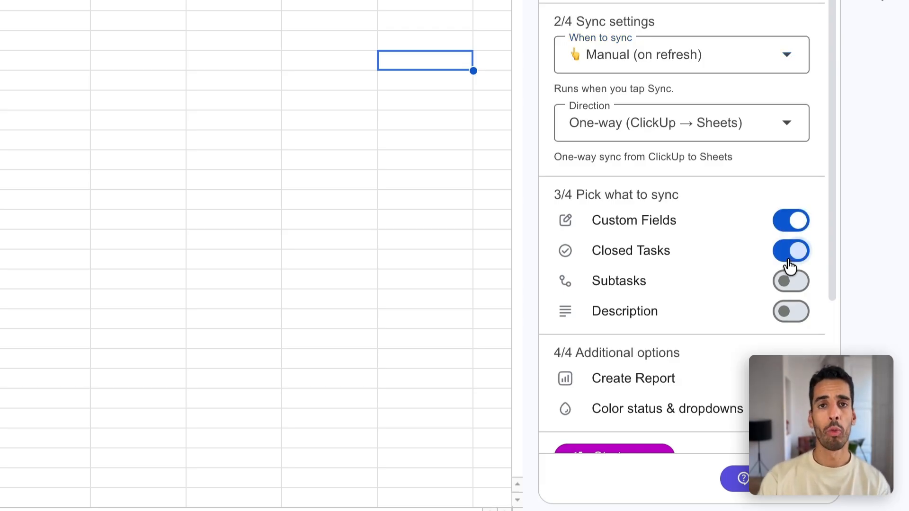
{"action": "left_click", "coordinate": [795, 290]}
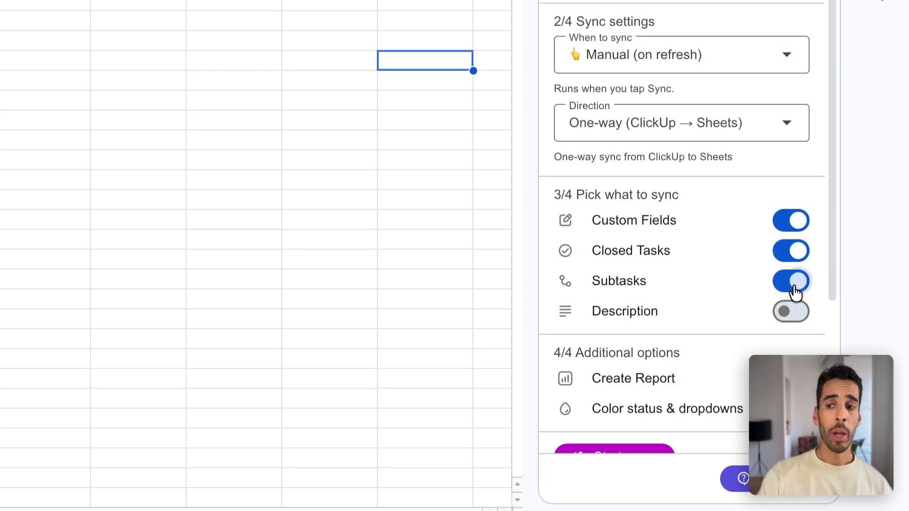
{"action": "scroll", "coordinate": [687, 166], "scroll_direction": "down", "scroll_amount": 4}
{"action": "left_click", "coordinate": [790, 127]}
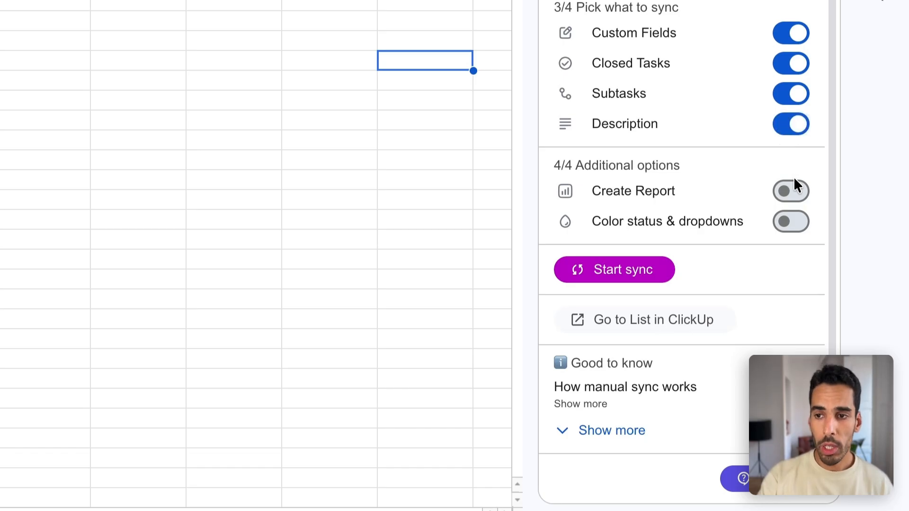
Enable Create Report and Color status & dropdowns, and start the sync
{"action": "left_click", "coordinate": [798, 192]}
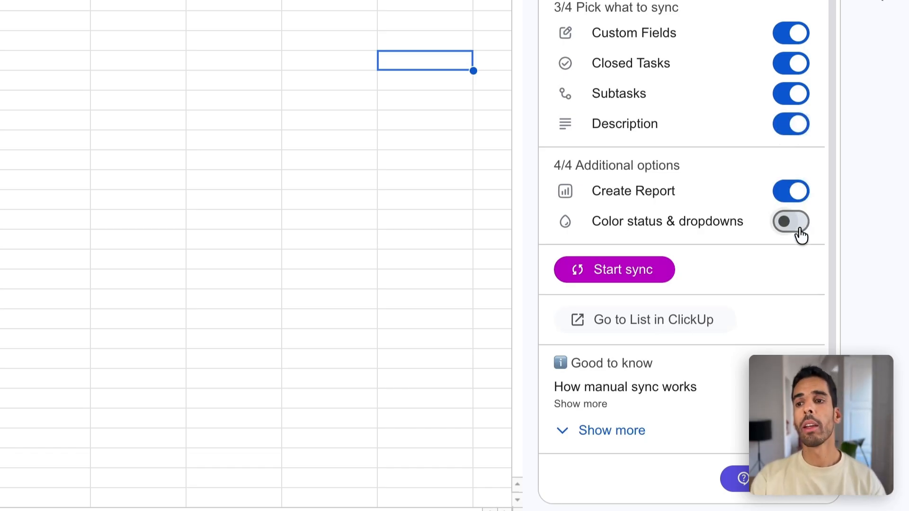
{"action": "left_click", "coordinate": [801, 233]}
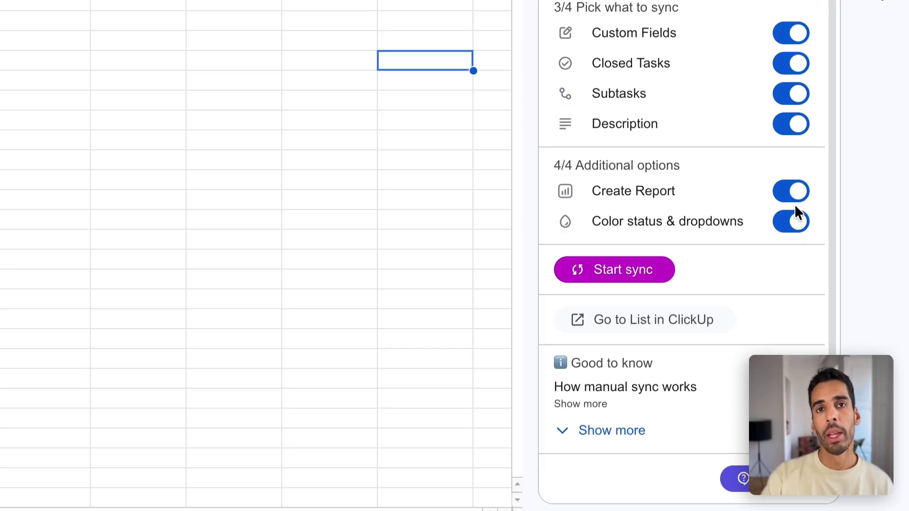
{"action": "left_click", "coordinate": [595, 268]}
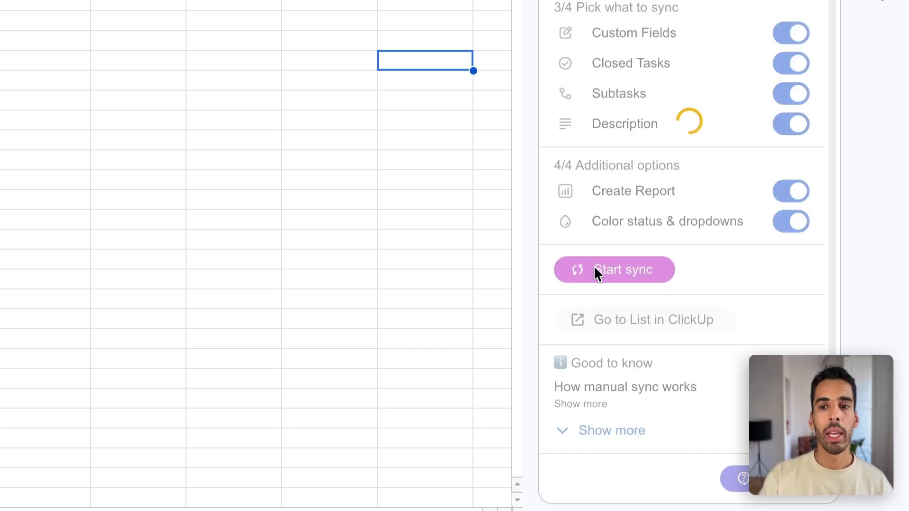
Refresh the ClickUp to Sheets add-on to load the current sync status
{"action": "left_click", "coordinate": [208, 41]}
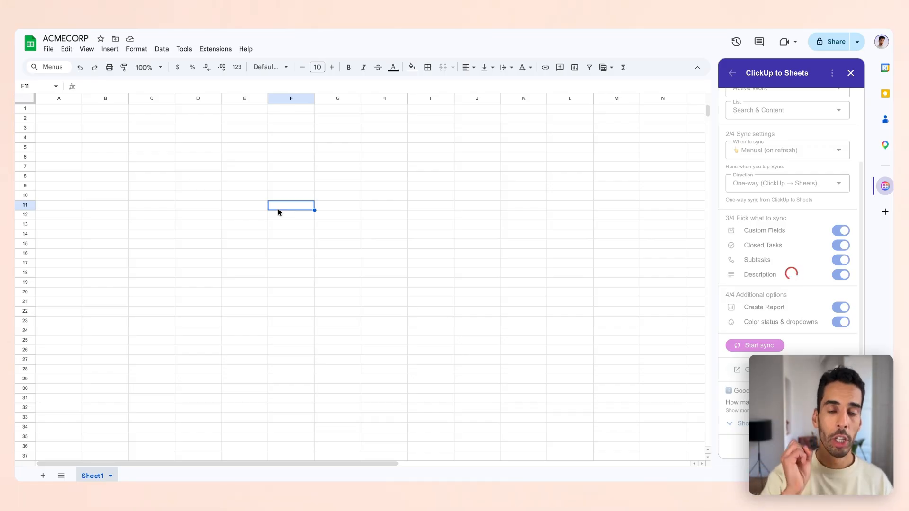
{"action": "left_click", "coordinate": [236, 205]}
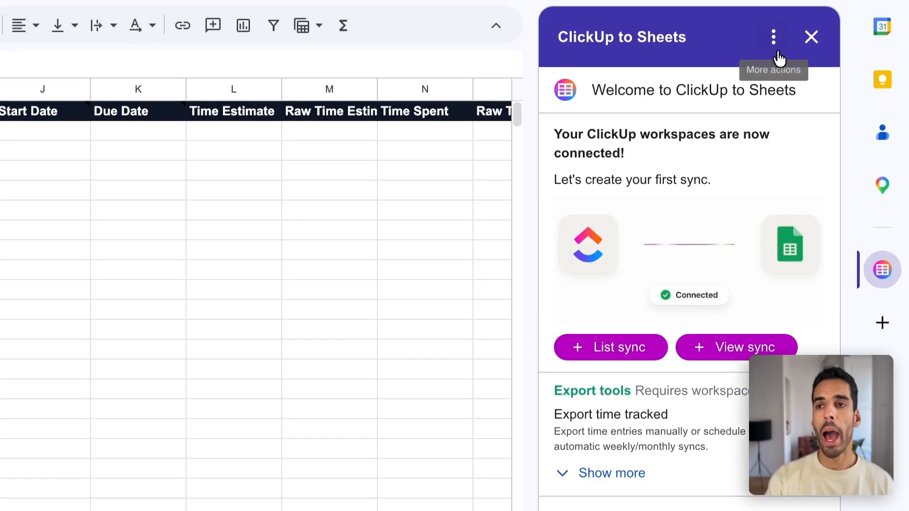
{"action": "left_click", "coordinate": [774, 37]}
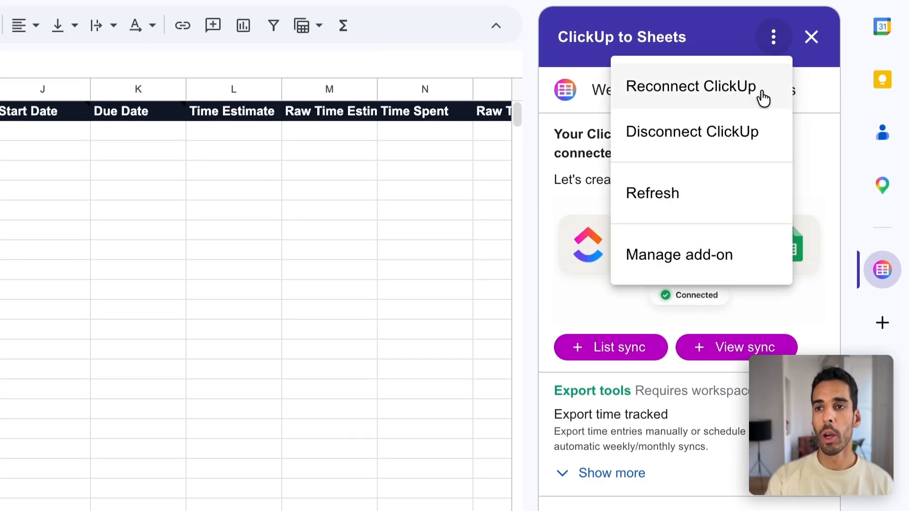
{"action": "left_click", "coordinate": [687, 196]}
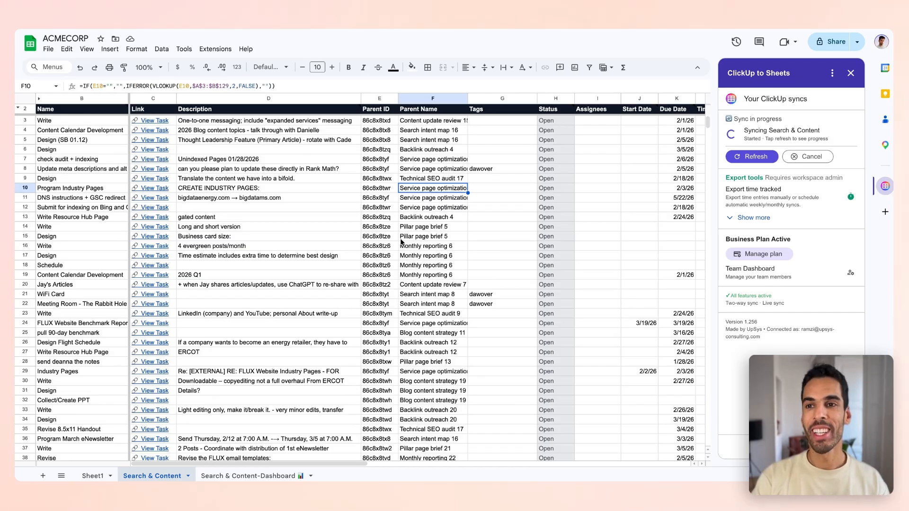
Compare the synced rows and parent names in the Search & Content sheet with the ClickUp list, and refresh the sync progress
{"action": "left_click", "coordinate": [425, 218]}
{"action": "scroll", "coordinate": [425, 219], "scroll_direction": "down", "scroll_amount": 3}
{"action": "scroll", "coordinate": [425, 219], "scroll_direction": "up", "scroll_amount": 3}
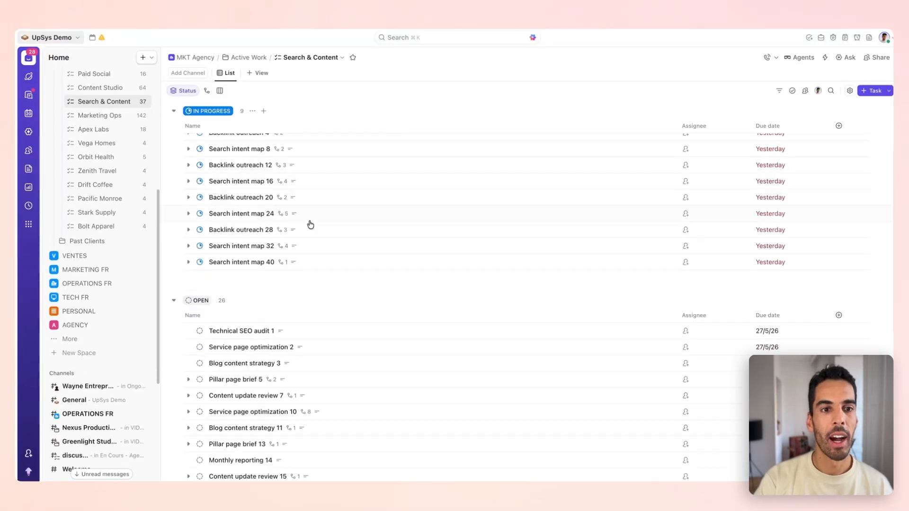
{"action": "scroll", "coordinate": [293, 250], "scroll_direction": "down", "scroll_amount": 3}
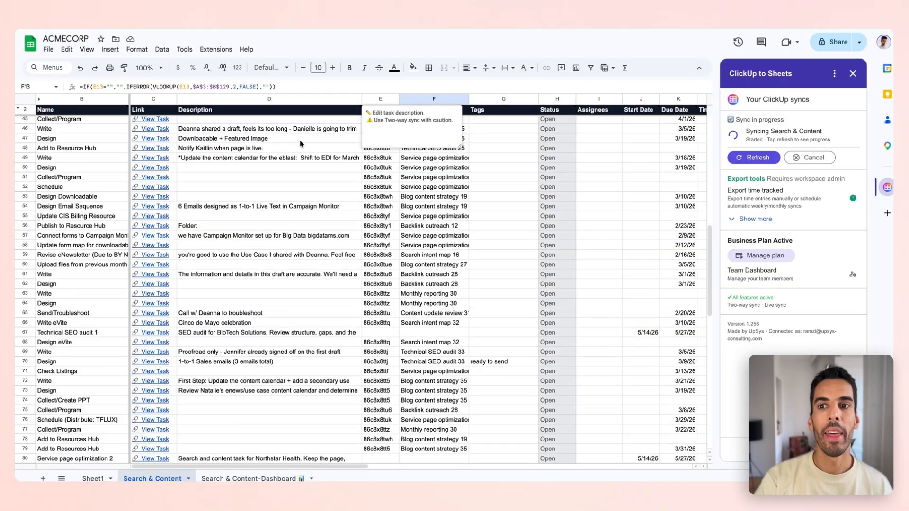
{"action": "left_click", "coordinate": [374, 244]}
{"action": "scroll", "coordinate": [374, 245], "scroll_direction": "up", "scroll_amount": 10}
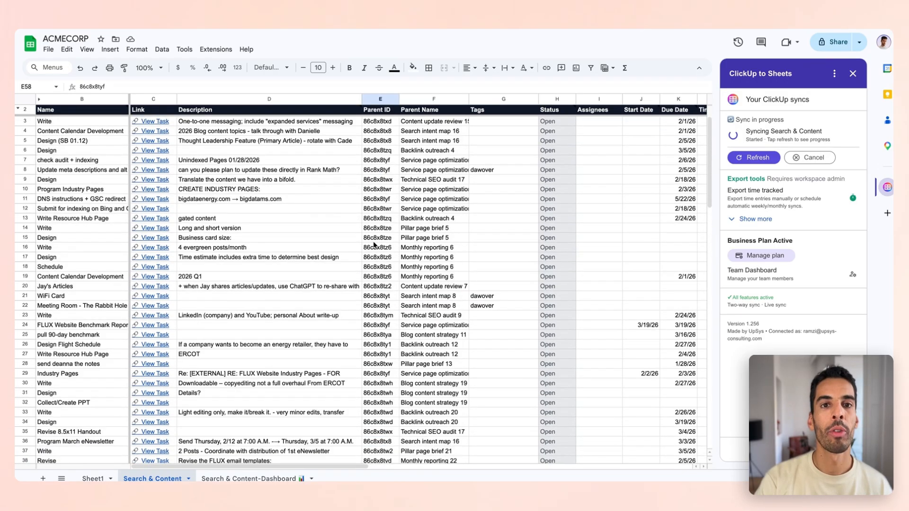
{"action": "left_click", "coordinate": [460, 211]}
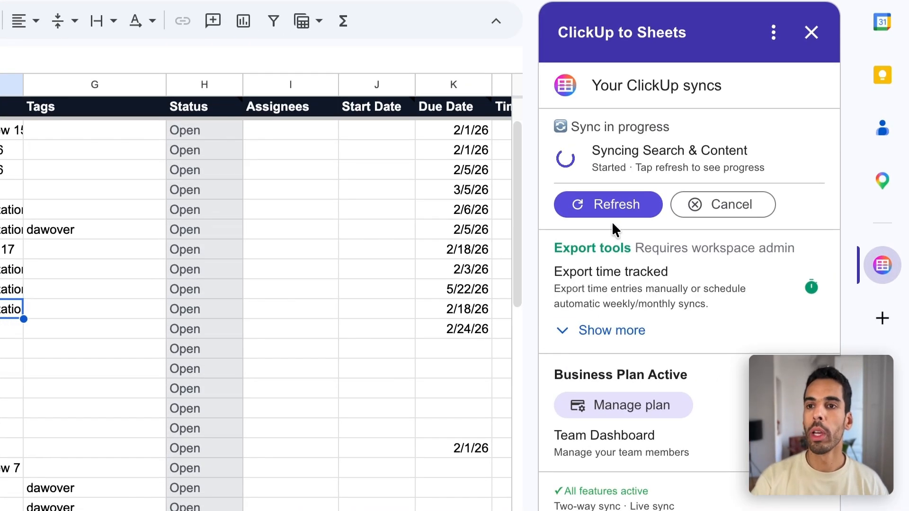
{"action": "left_click", "coordinate": [615, 211]}
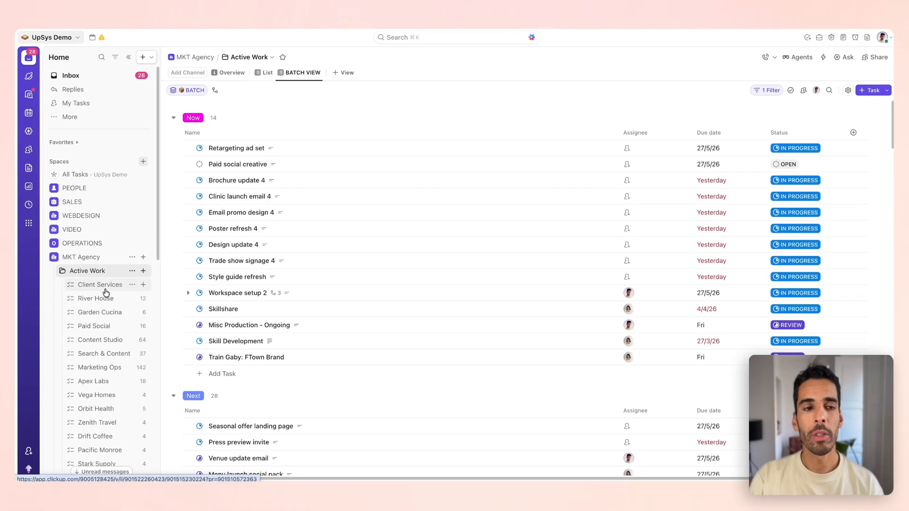
In ClickUp, look at the Client Services list in Active Work and the Onboarding list in the PEOPLE space
{"action": "left_click", "coordinate": [101, 285]}
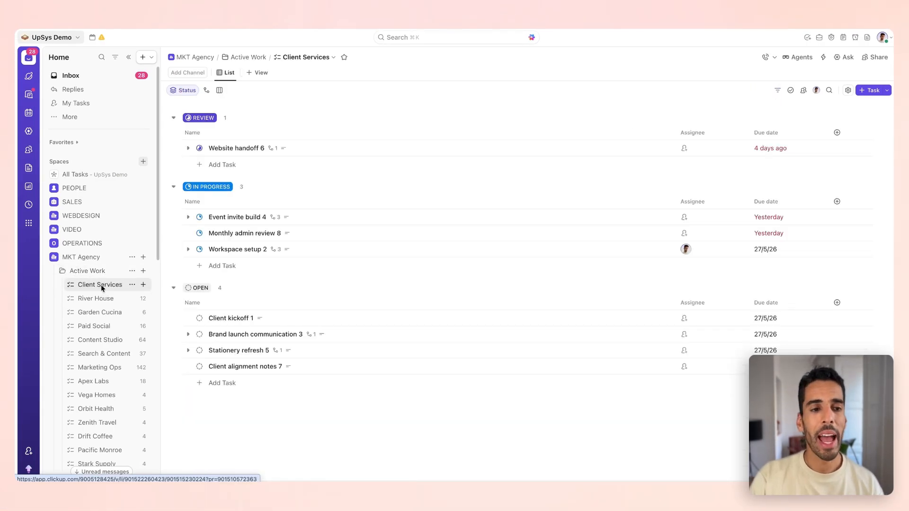
{"action": "left_click", "coordinate": [54, 188]}
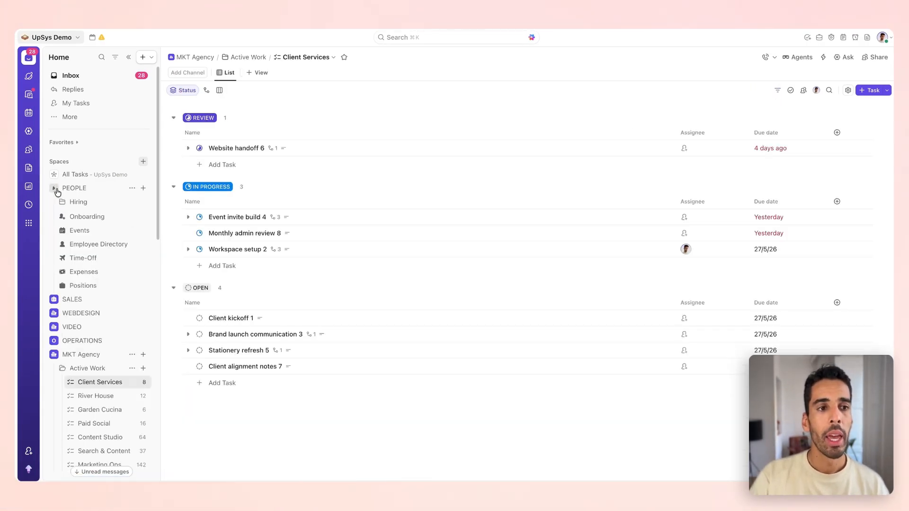
{"action": "left_click", "coordinate": [87, 217]}
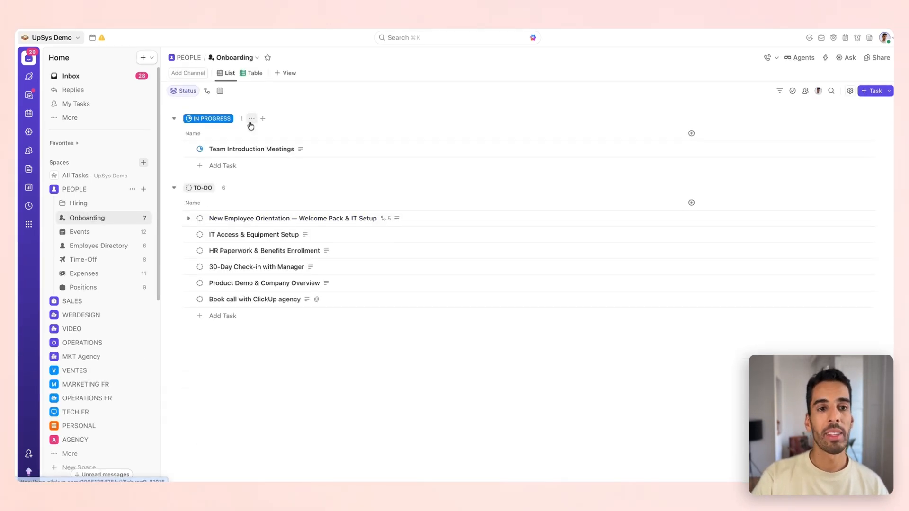
Add a List view named "By level" to the Employee Directory list in the PEOPLE space
{"action": "left_click", "coordinate": [104, 246]}
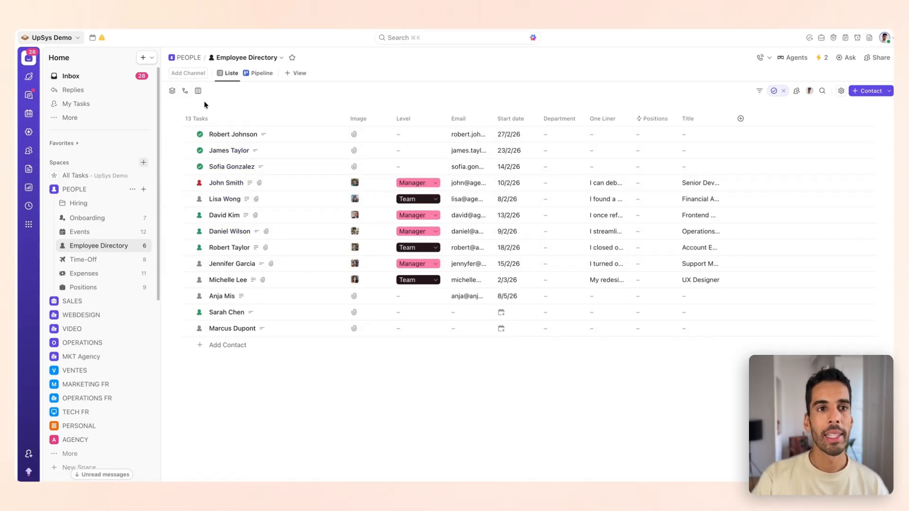
{"action": "left_click", "coordinate": [172, 92]}
{"action": "left_click", "coordinate": [173, 92]}
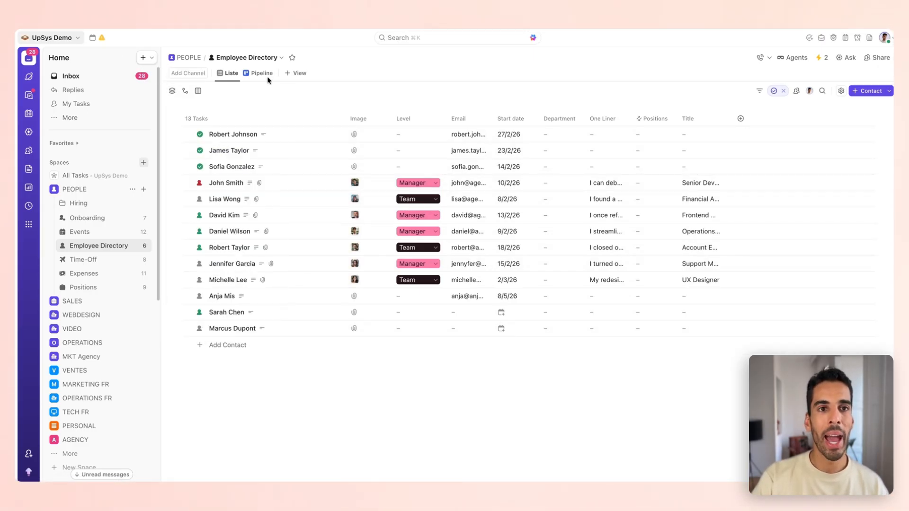
{"action": "left_click", "coordinate": [304, 77]}
{"action": "left_click", "coordinate": [318, 128]}
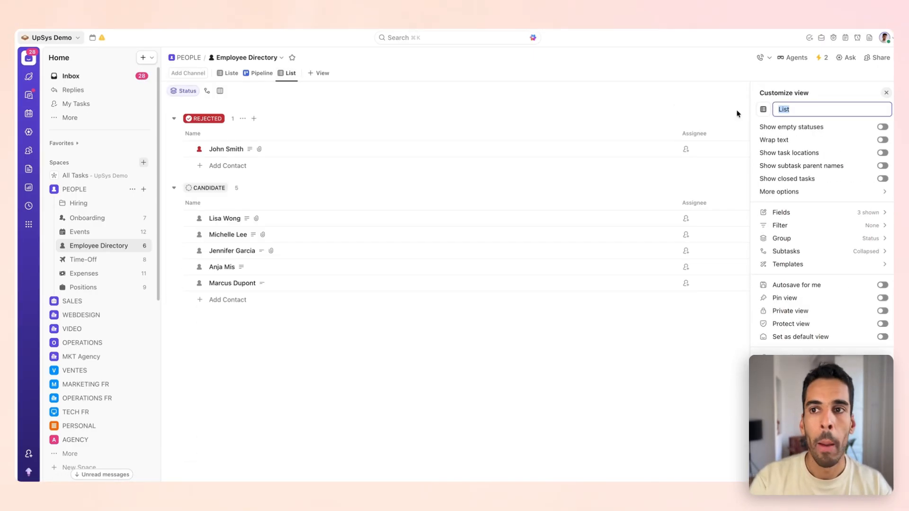
{"action": "type", "text": "By level"}
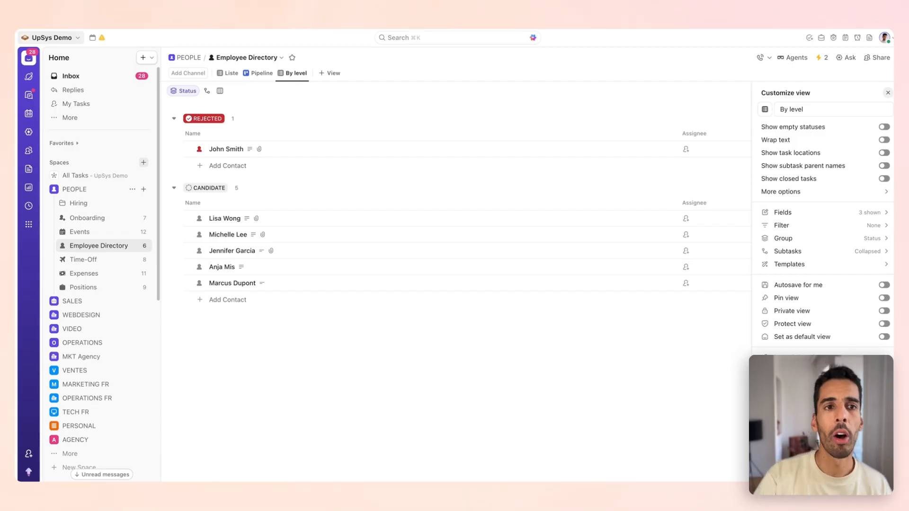
Show closed tasks in the By level view of the Employee Directory list and group it by Level
{"action": "key", "text": "Return"}
{"action": "left_click", "coordinate": [779, 91]}
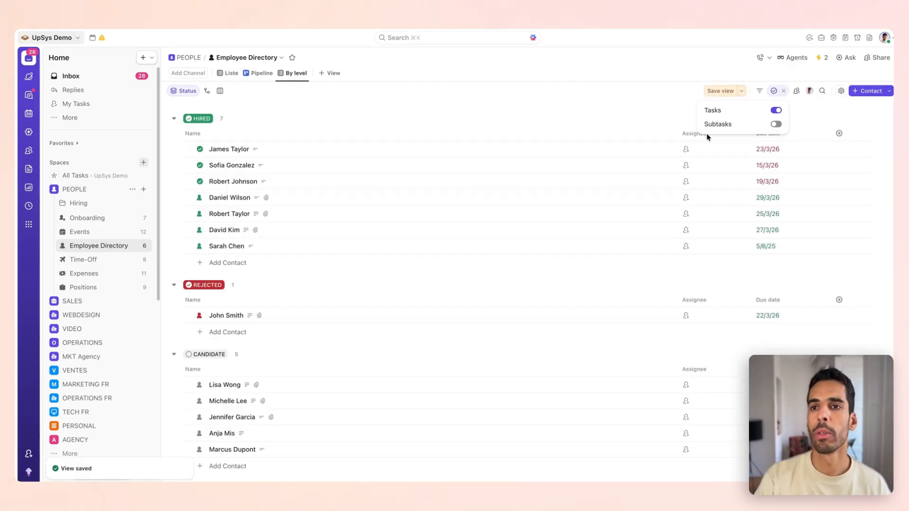
{"action": "left_click", "coordinate": [183, 90]}
{"action": "left_click", "coordinate": [217, 127]}
{"action": "scroll", "coordinate": [223, 213], "scroll_direction": "down", "scroll_amount": 1}
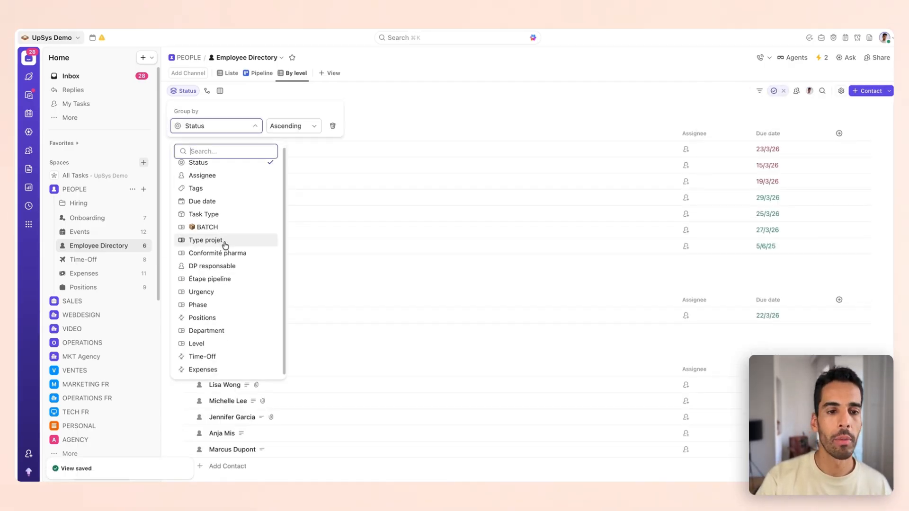
{"action": "left_click", "coordinate": [228, 345]}
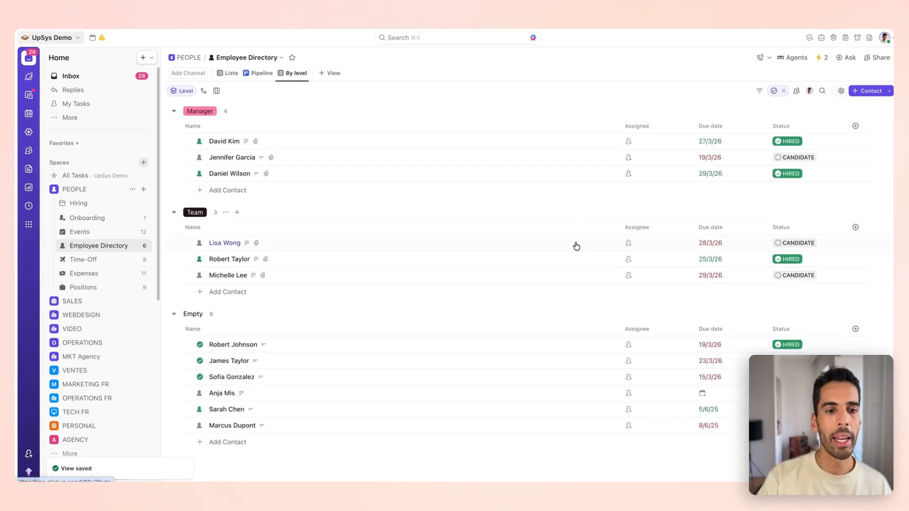
Filter the By level view to contacts whose Status is REJECTED, and save the view
{"action": "left_click", "coordinate": [760, 92]}
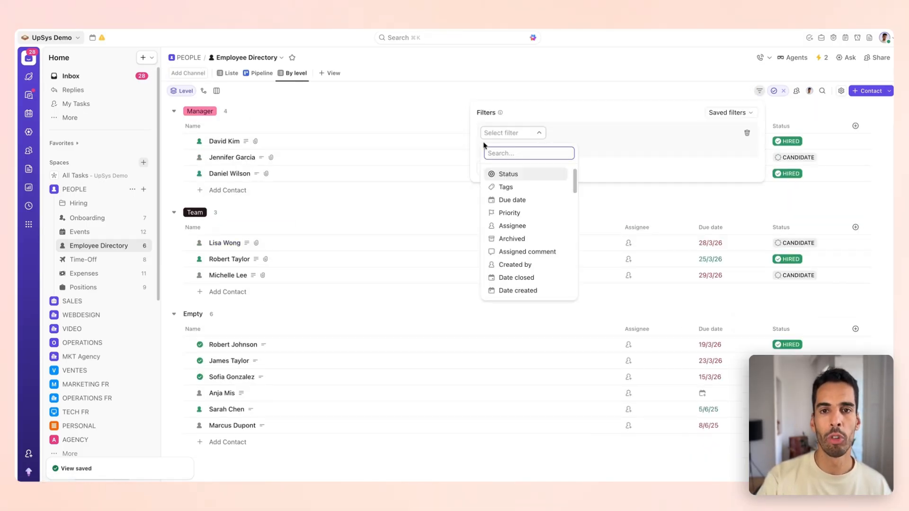
{"action": "left_click", "coordinate": [535, 178]}
{"action": "left_click", "coordinate": [622, 132]}
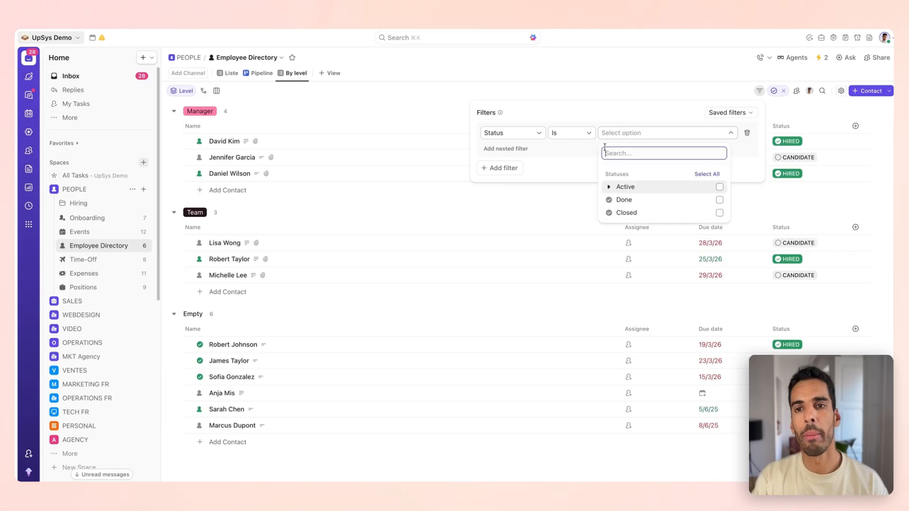
{"action": "left_click", "coordinate": [609, 200]}
{"action": "left_click", "coordinate": [630, 211]}
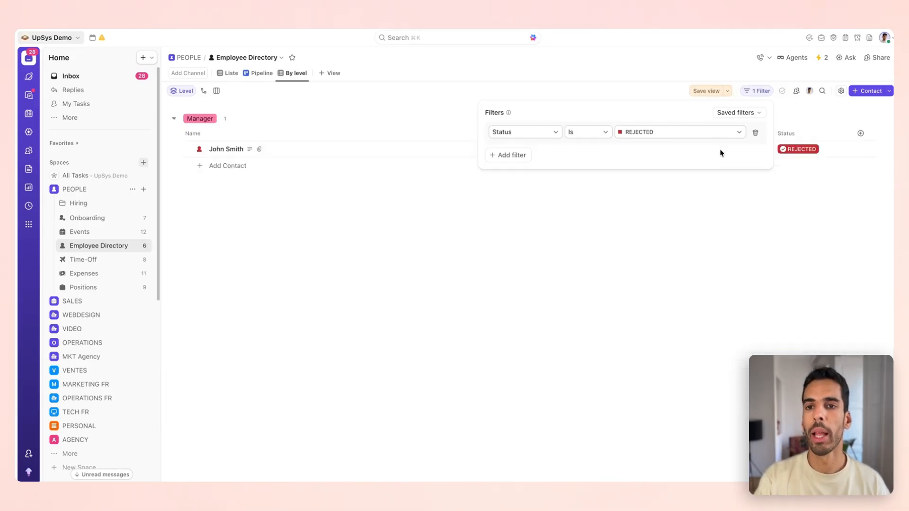
{"action": "left_click", "coordinate": [714, 91]}
Change the Status filter's condition to Is not for REJECTED and save the view
{"action": "left_click", "coordinate": [753, 91]}
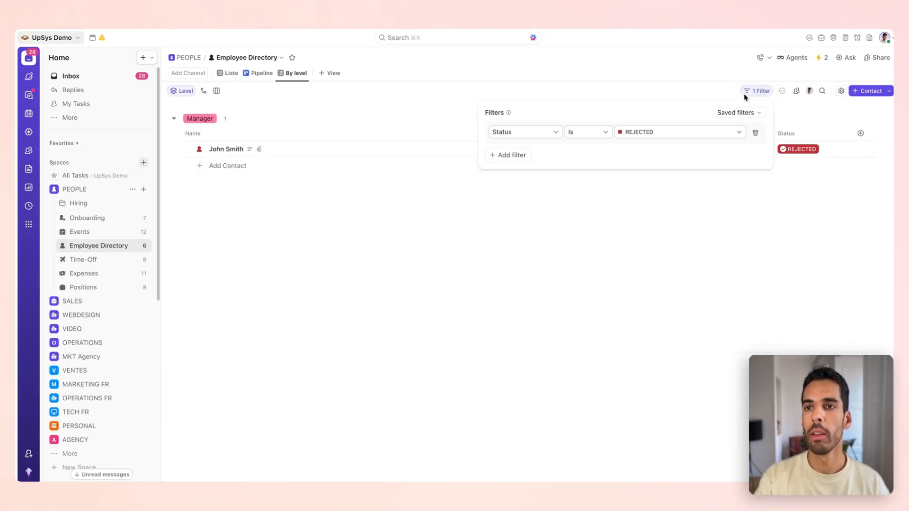
{"action": "left_click", "coordinate": [580, 135]}
{"action": "left_click", "coordinate": [588, 169]}
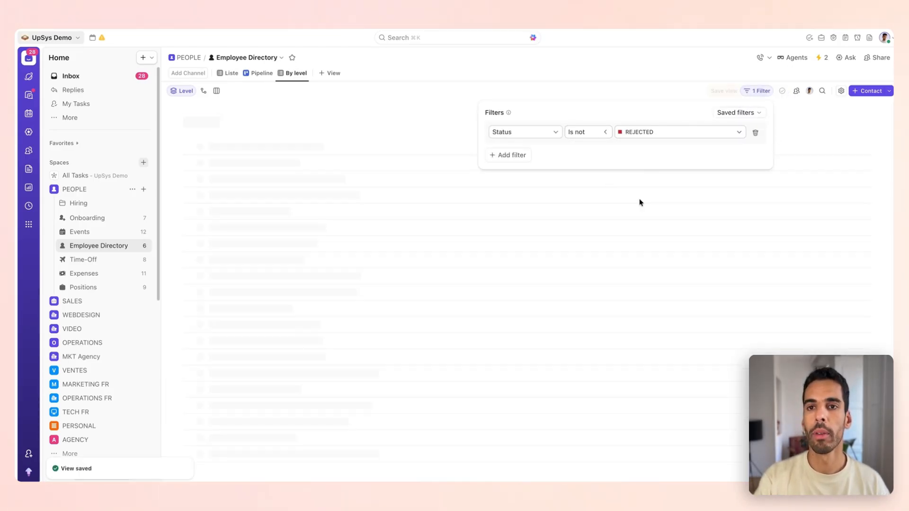
{"action": "left_click", "coordinate": [707, 92]}
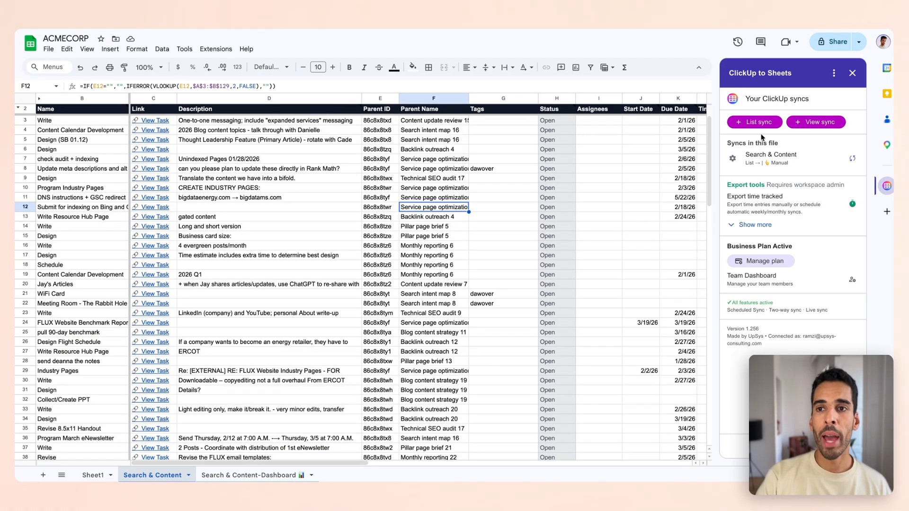
In the ACMECORP spreadsheet, start a view sync from a List in the PEOPLE space of the UpSys Demo workspace
{"action": "left_click", "coordinate": [820, 123]}
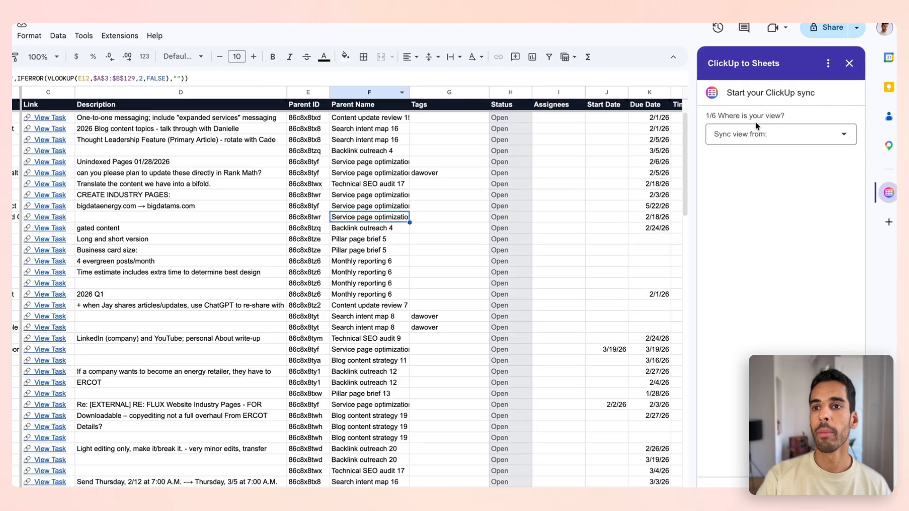
{"action": "left_click", "coordinate": [756, 124]}
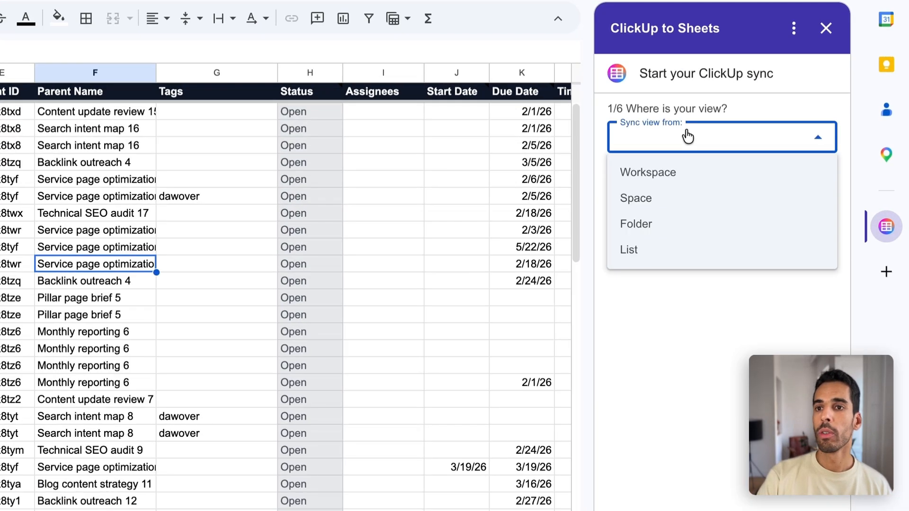
{"action": "left_click", "coordinate": [670, 249]}
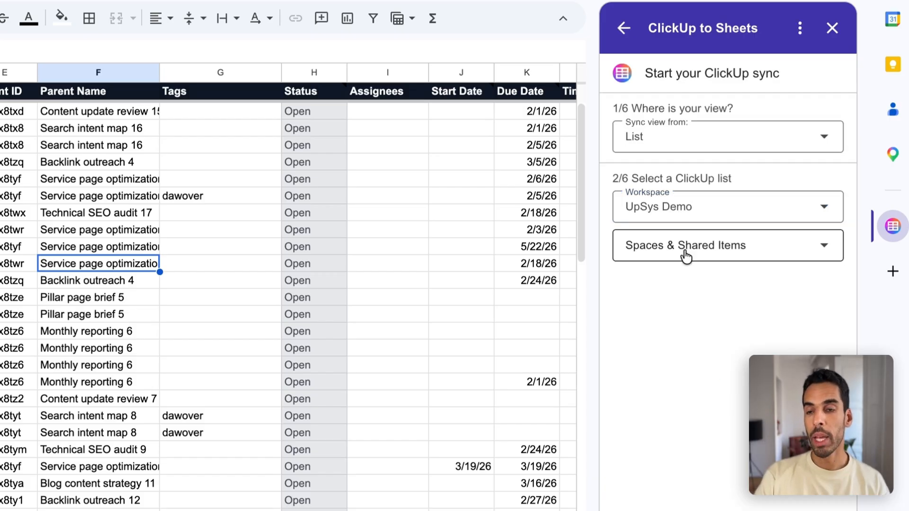
{"action": "left_click", "coordinate": [686, 256]}
{"action": "scroll", "coordinate": [687, 358], "scroll_direction": "down", "scroll_amount": 5}
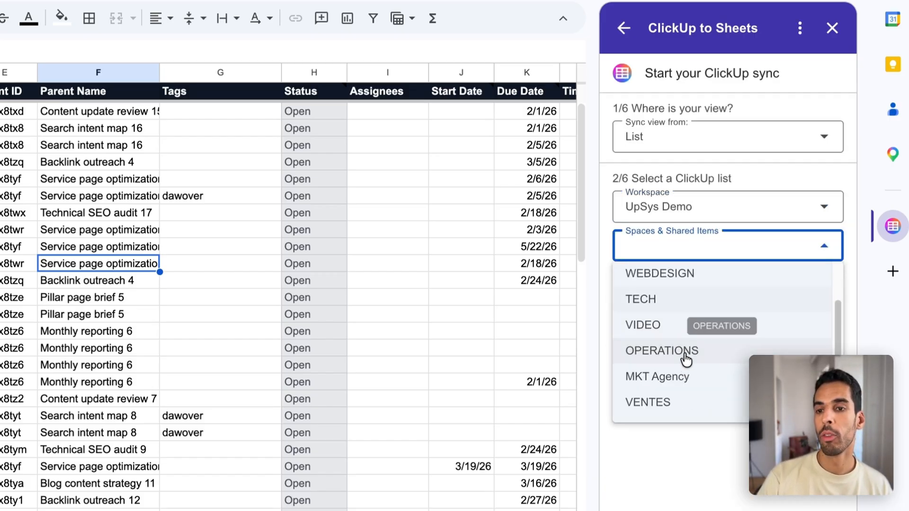
{"action": "scroll", "coordinate": [671, 367], "scroll_direction": "up", "scroll_amount": 5}
{"action": "left_click", "coordinate": [663, 280]}
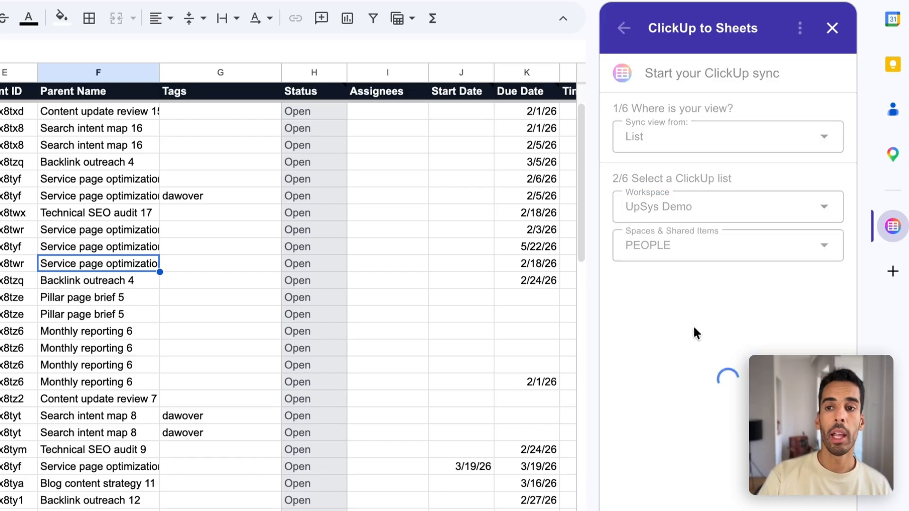
Choose Lists at Space level, the Employee Directory list and its By level view for the sync
{"action": "left_click", "coordinate": [697, 293]}
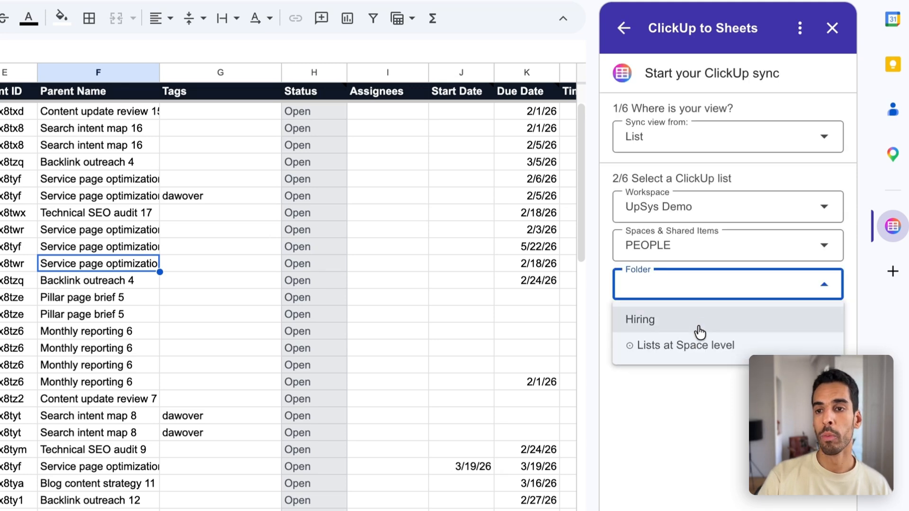
{"action": "left_click", "coordinate": [701, 346]}
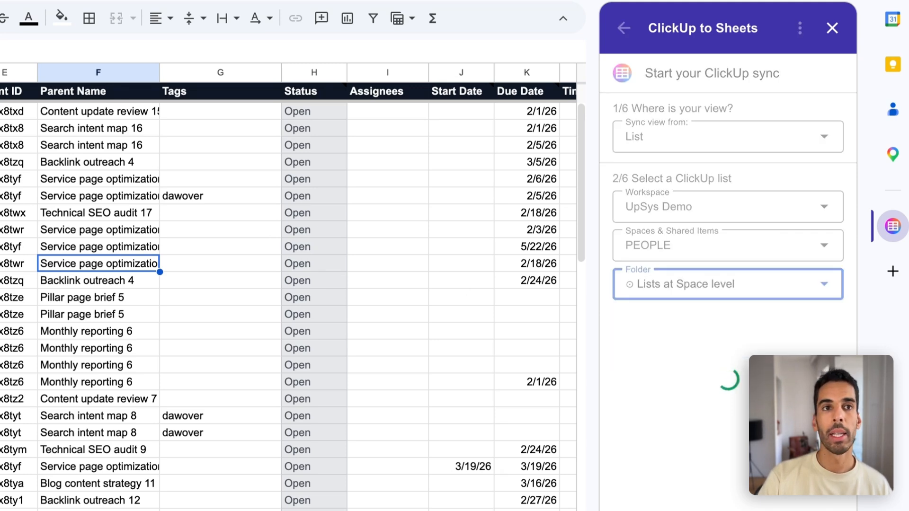
{"action": "left_click", "coordinate": [728, 323]}
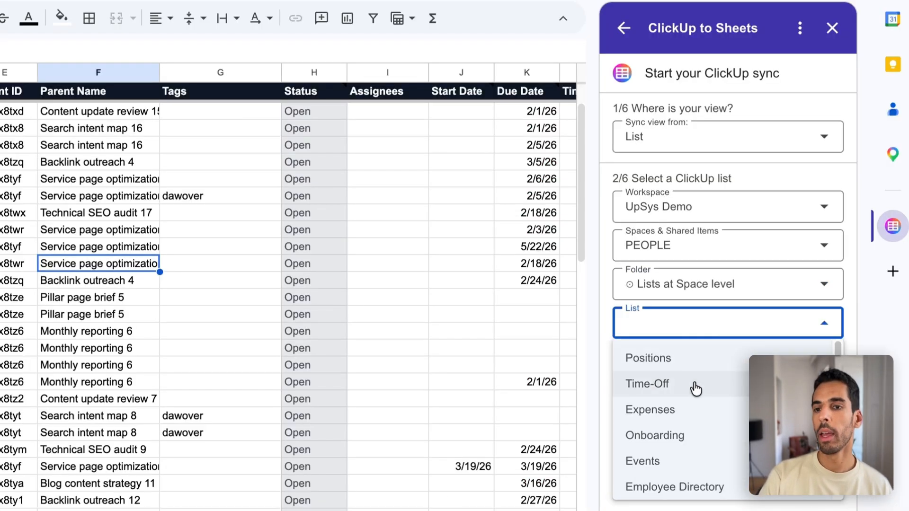
{"action": "left_click", "coordinate": [675, 482]}
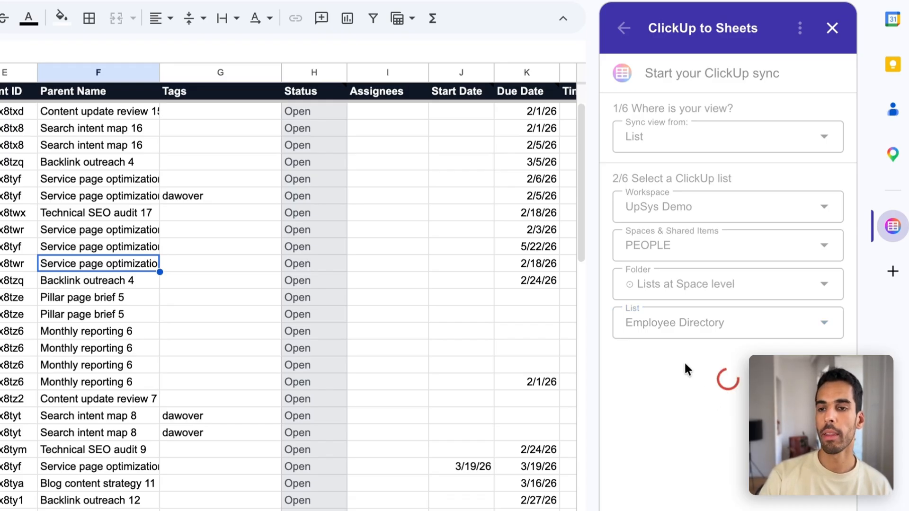
{"action": "left_click", "coordinate": [686, 393]}
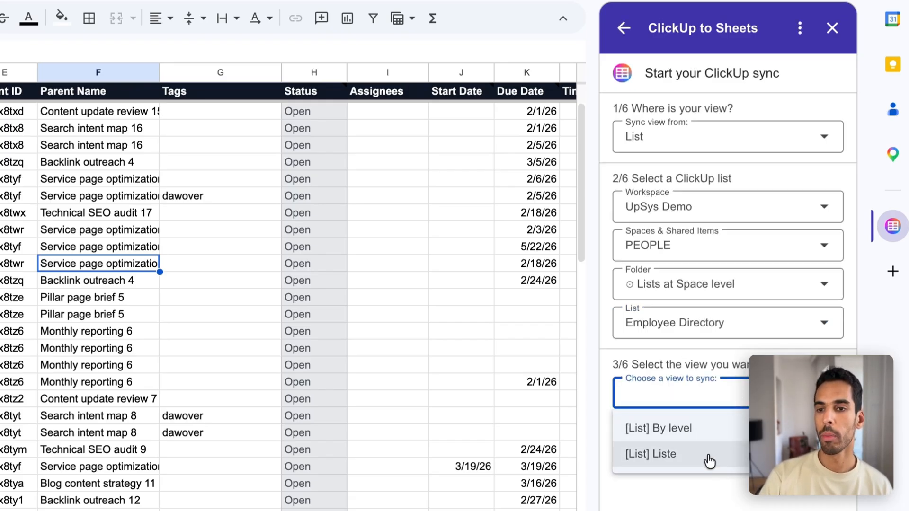
{"action": "left_click", "coordinate": [696, 425]}
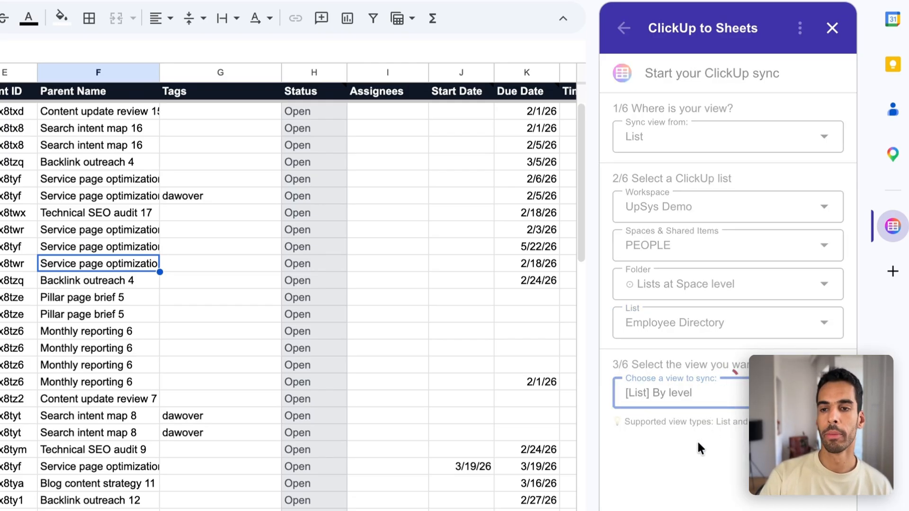
Set the view sync's timing to Scheduled (every 3h)
{"action": "scroll", "coordinate": [701, 451], "scroll_direction": "down", "scroll_amount": 5}
{"action": "left_click", "coordinate": [704, 216]}
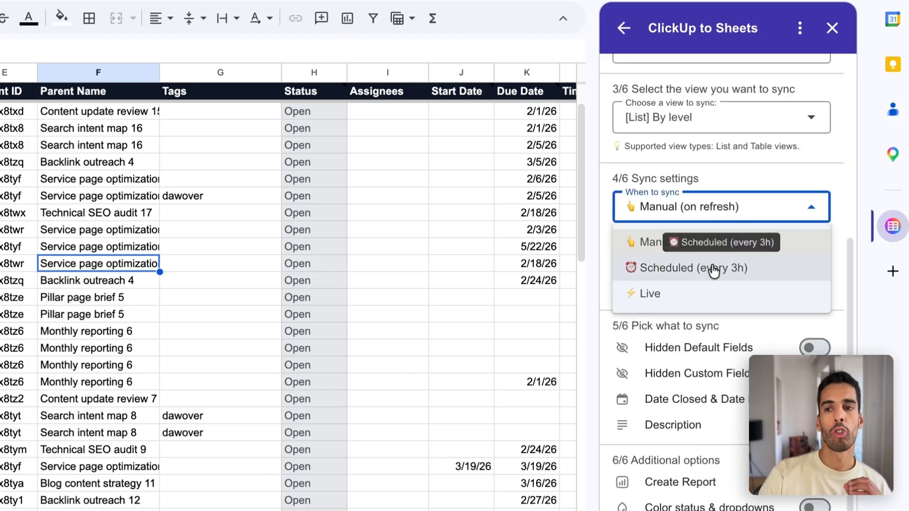
{"action": "left_click", "coordinate": [714, 270]}
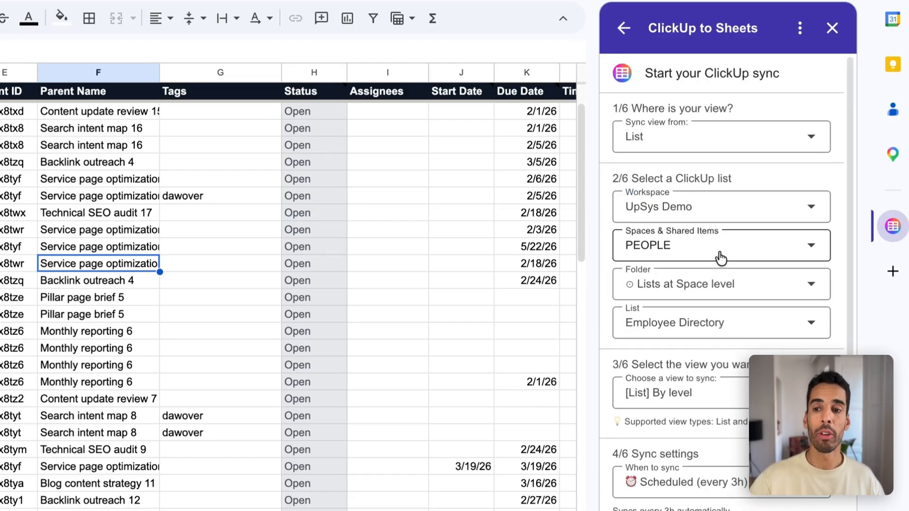
Turn on Color status & dropdowns and start the view sync
{"action": "scroll", "coordinate": [721, 258], "scroll_direction": "down", "scroll_amount": 3}
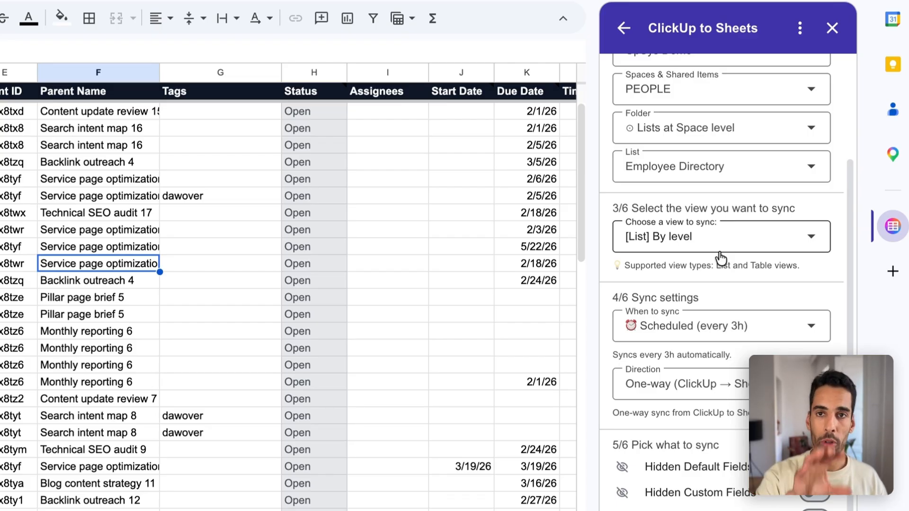
{"action": "scroll", "coordinate": [720, 258], "scroll_direction": "down", "scroll_amount": 3}
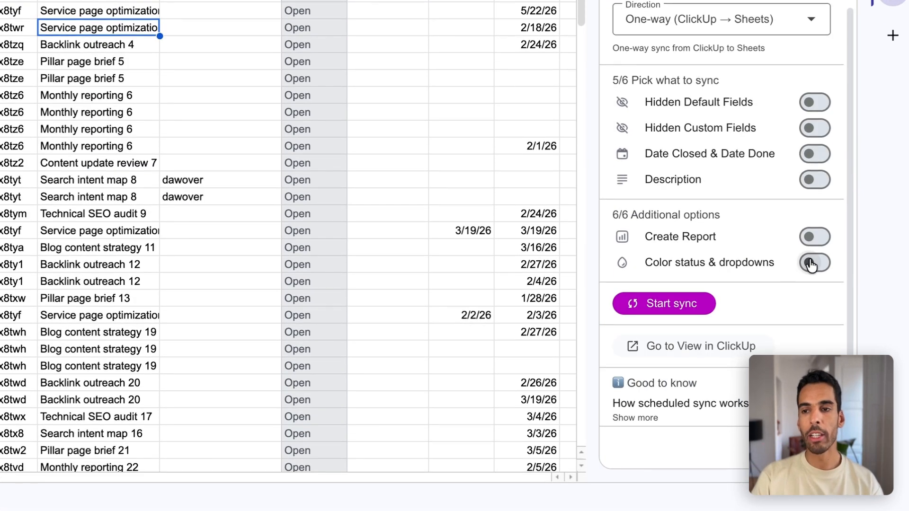
{"action": "left_click", "coordinate": [811, 265]}
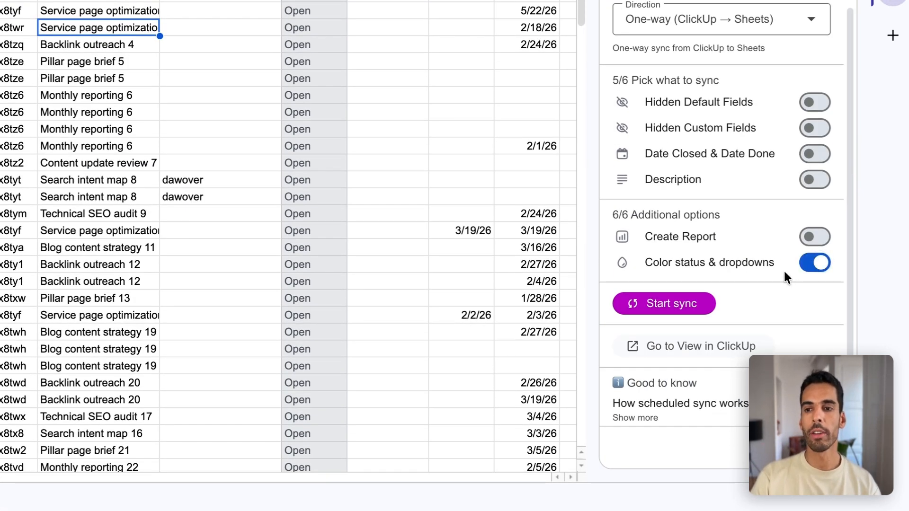
{"action": "left_click", "coordinate": [696, 305]}
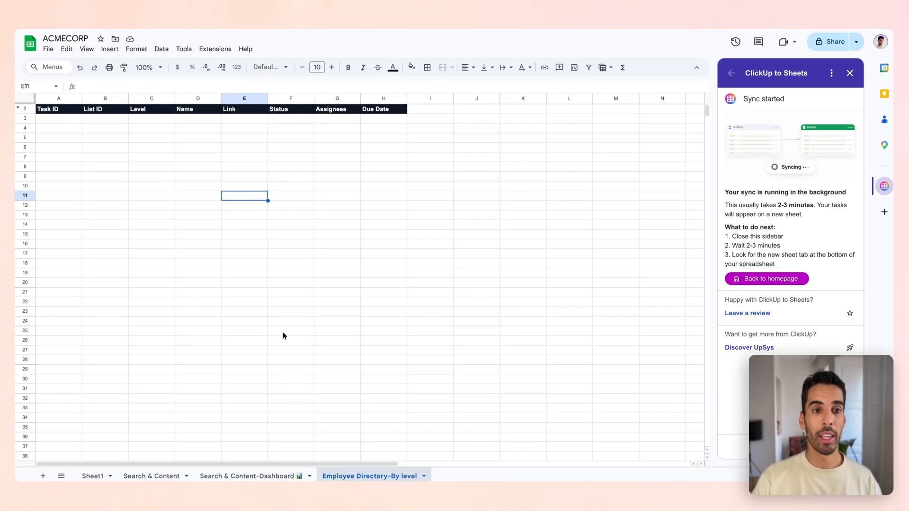
{"action": "left_click", "coordinate": [283, 332]}
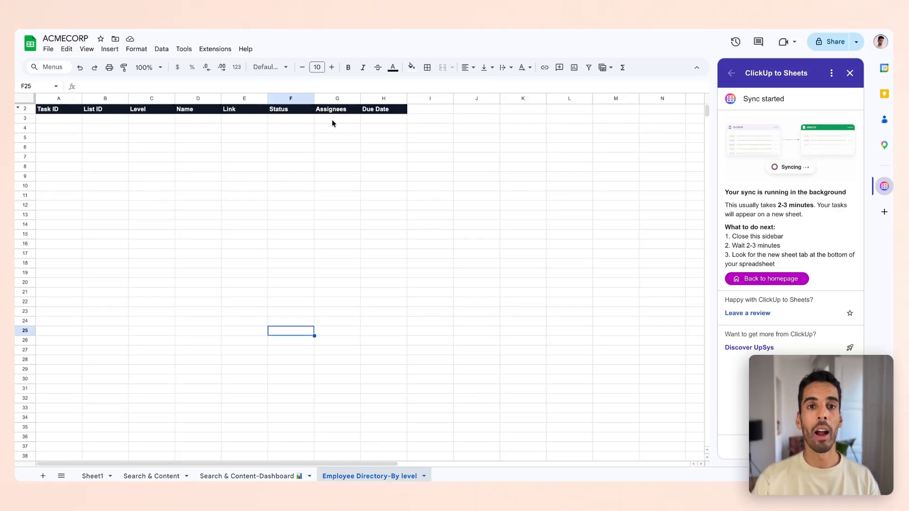
{"action": "left_click", "coordinate": [251, 127]}
{"action": "left_click", "coordinate": [352, 138]}
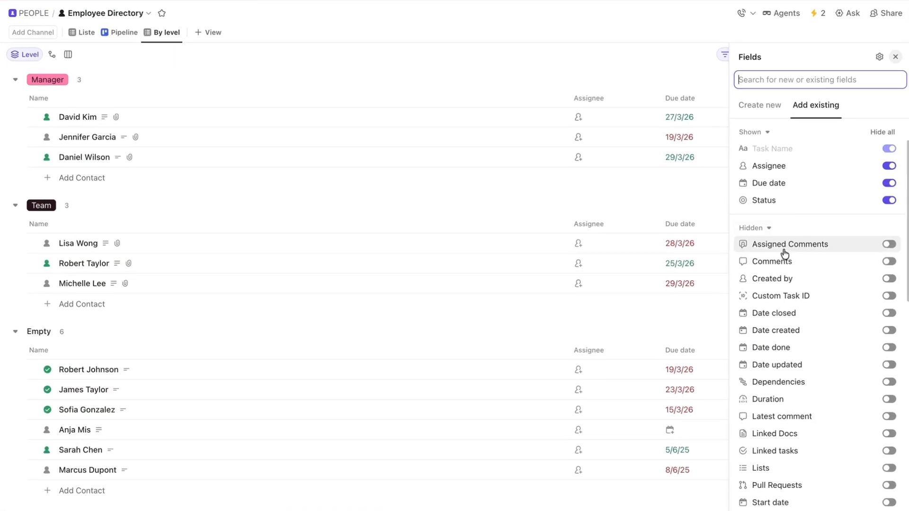
Show the Email field in the By level view in ClickUp, and refresh the sync status in the ACMECORP spreadsheet
{"action": "scroll", "coordinate": [784, 255], "scroll_direction": "down", "scroll_amount": 4}
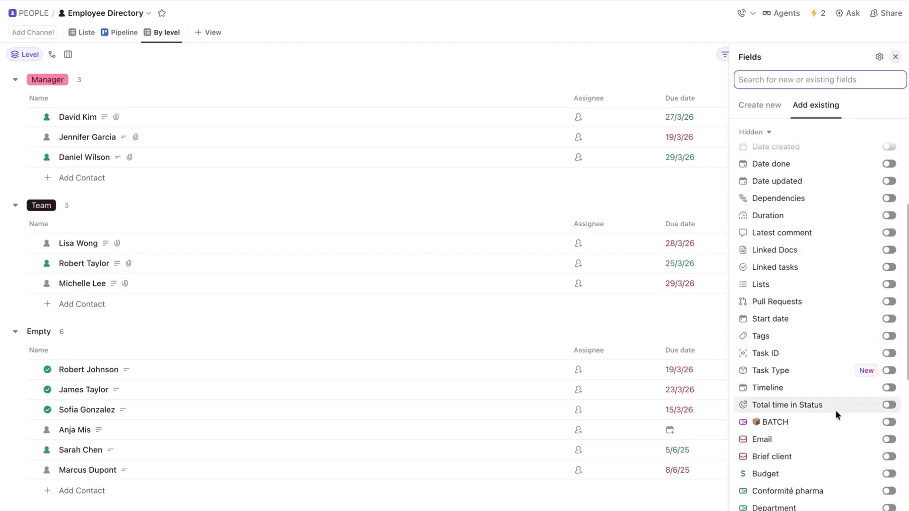
{"action": "left_click", "coordinate": [889, 422]}
{"action": "left_click", "coordinate": [621, 98]}
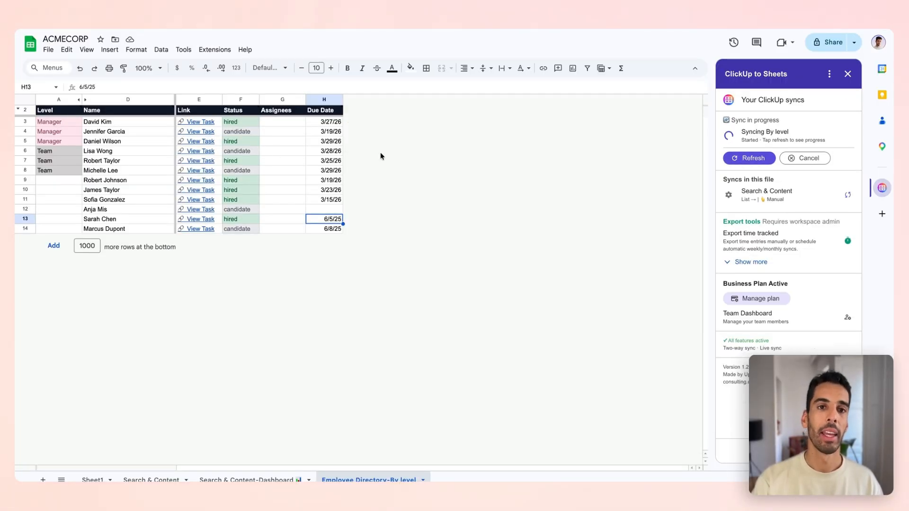
{"action": "left_click", "coordinate": [753, 158]}
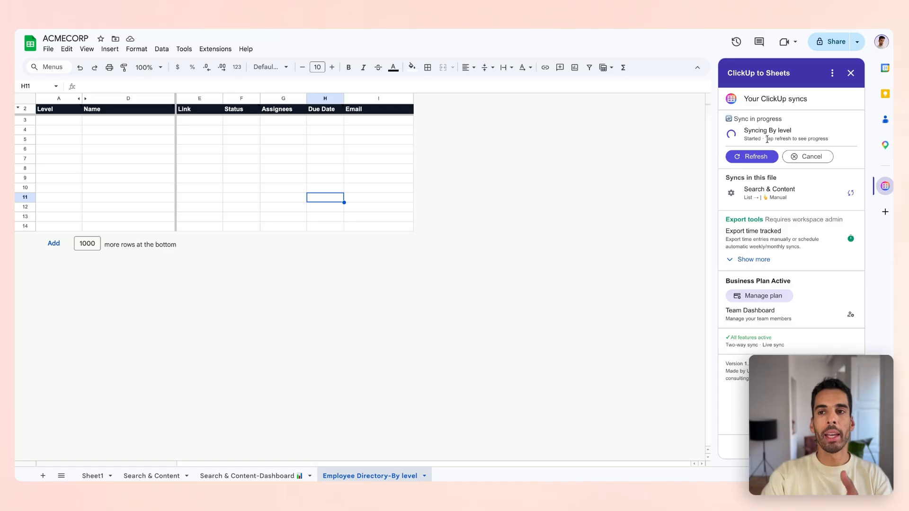
{"action": "left_click", "coordinate": [395, 128]}
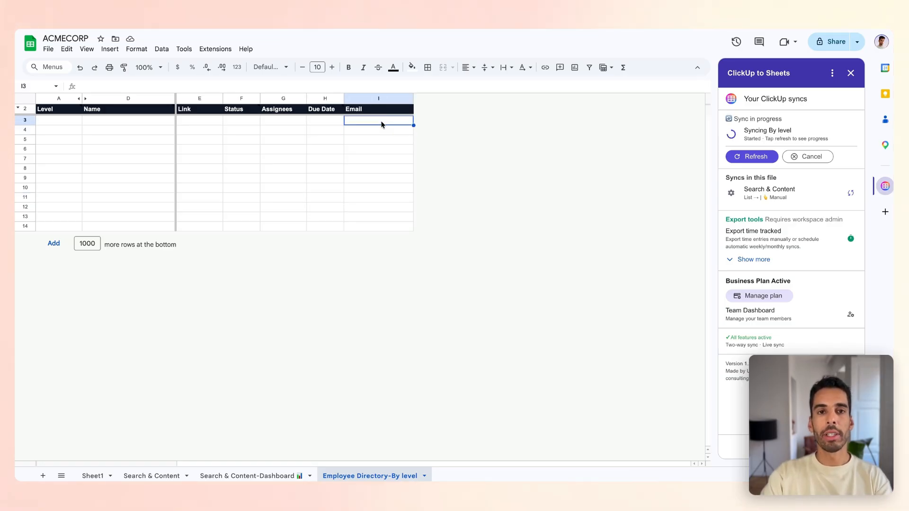
{"action": "left_click", "coordinate": [315, 139]}
{"action": "left_click", "coordinate": [267, 140]}
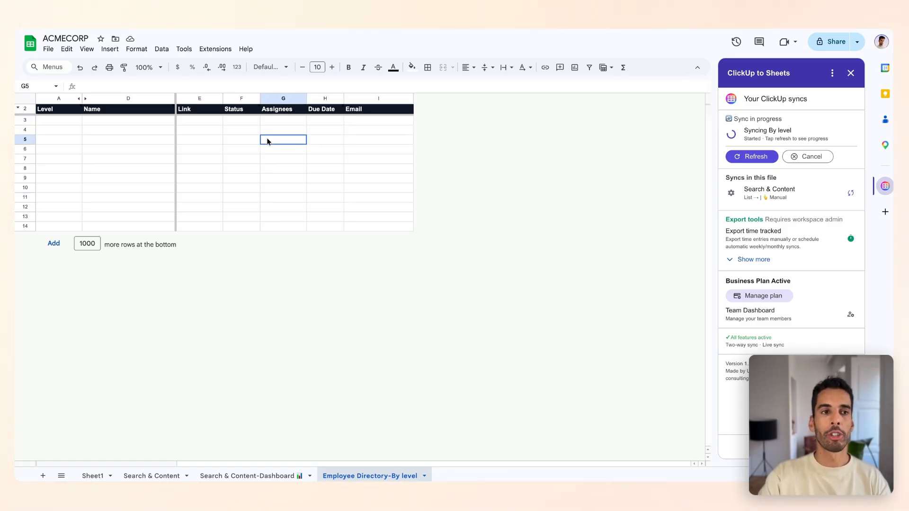
{"action": "left_click", "coordinate": [141, 142]}
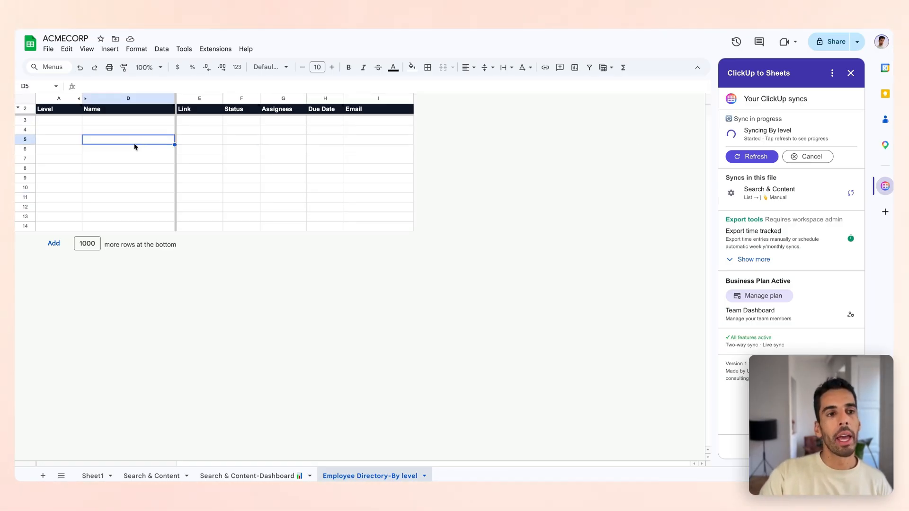
{"action": "left_click", "coordinate": [416, 171]}
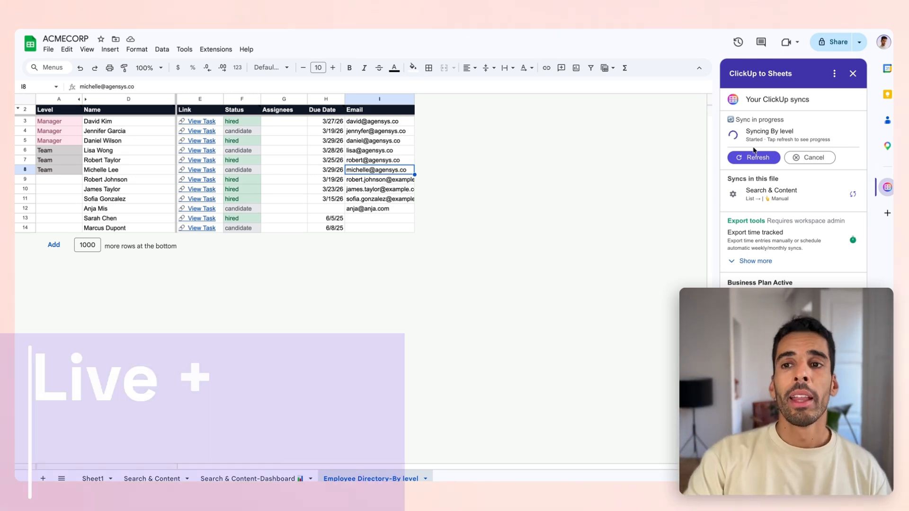
Refresh the sync status, and start a new list sync for the River House list in MKT Agency's Active Work folder
{"action": "left_click", "coordinate": [762, 159]}
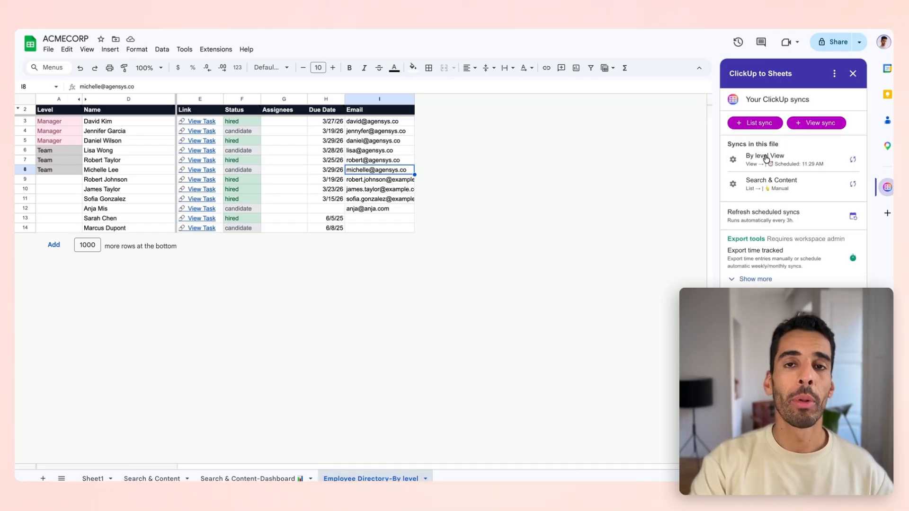
{"action": "left_click", "coordinate": [767, 127]}
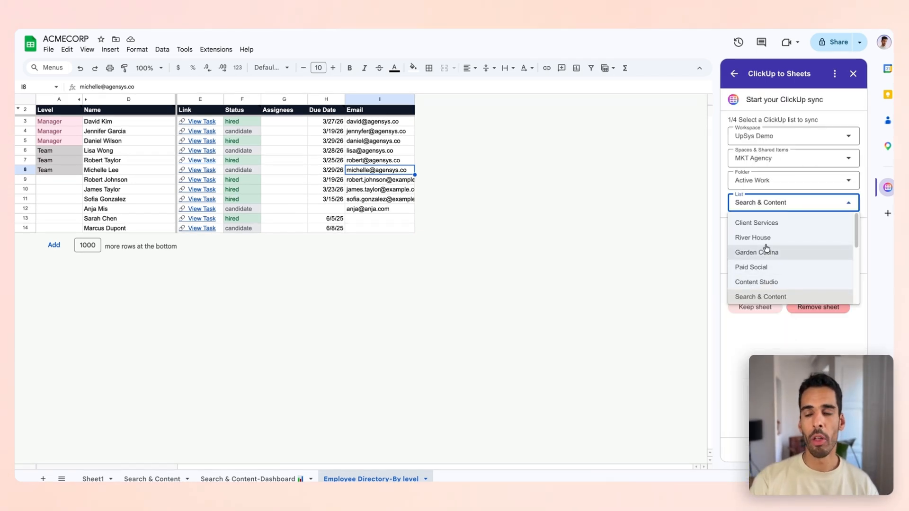
{"action": "left_click", "coordinate": [753, 238]}
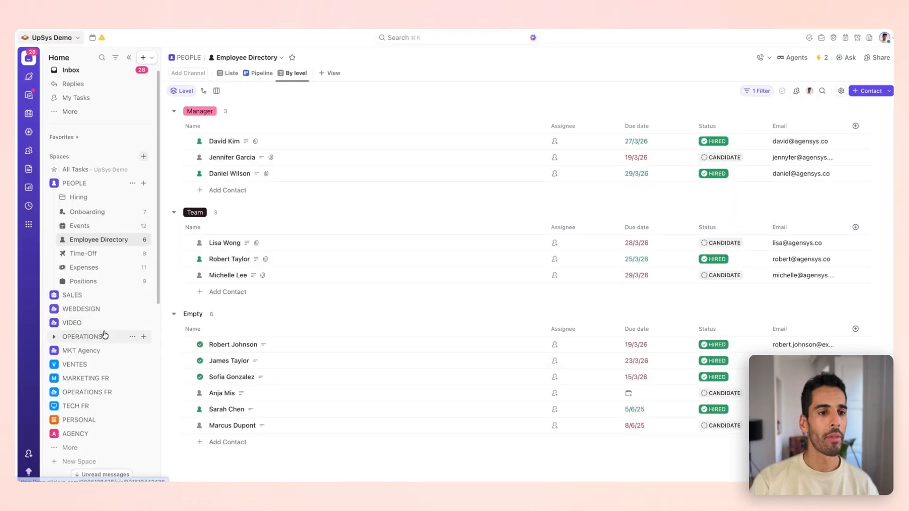
Switch to ClickUp and open the River House list in the MKT Agency space's Active Work folder
{"action": "scroll", "coordinate": [101, 334], "scroll_direction": "down", "scroll_amount": 5}
{"action": "left_click", "coordinate": [53, 174]}
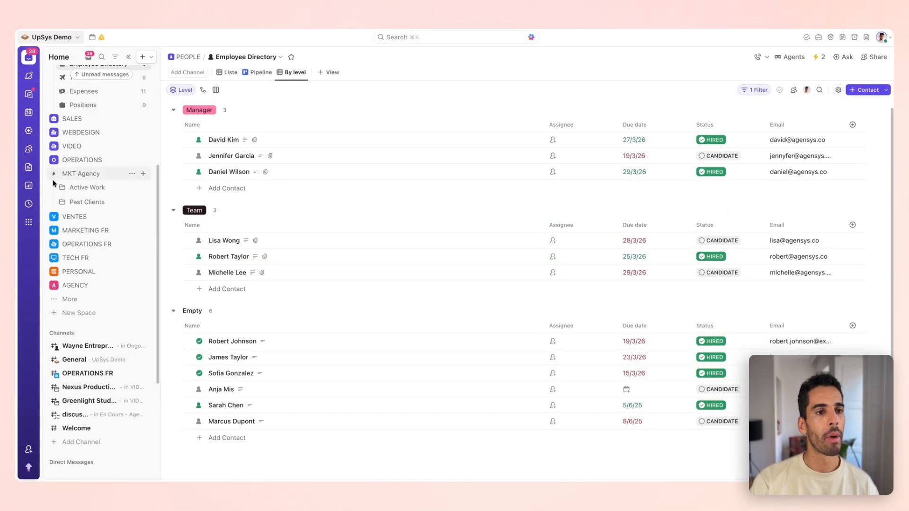
{"action": "left_click", "coordinate": [71, 188]}
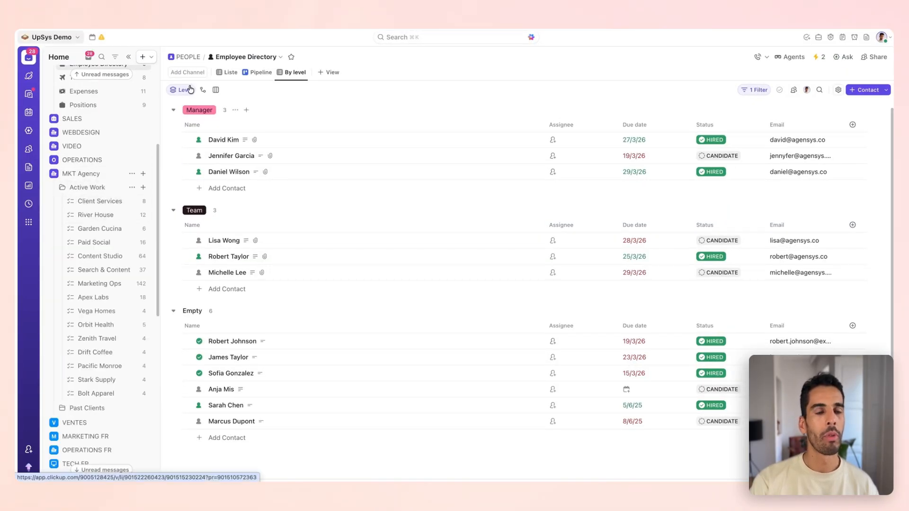
{"action": "left_click", "coordinate": [102, 215]}
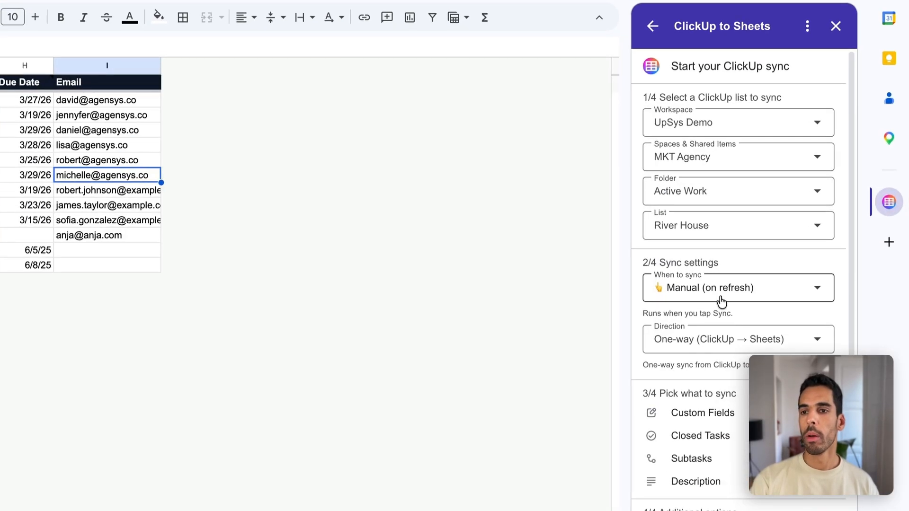
Back in the ACMECORP spreadsheet, set the River House sync to Live with the Two-way (Sheets ↔ ClickUp) direction
{"action": "left_click", "coordinate": [721, 301]}
{"action": "left_click", "coordinate": [680, 368]}
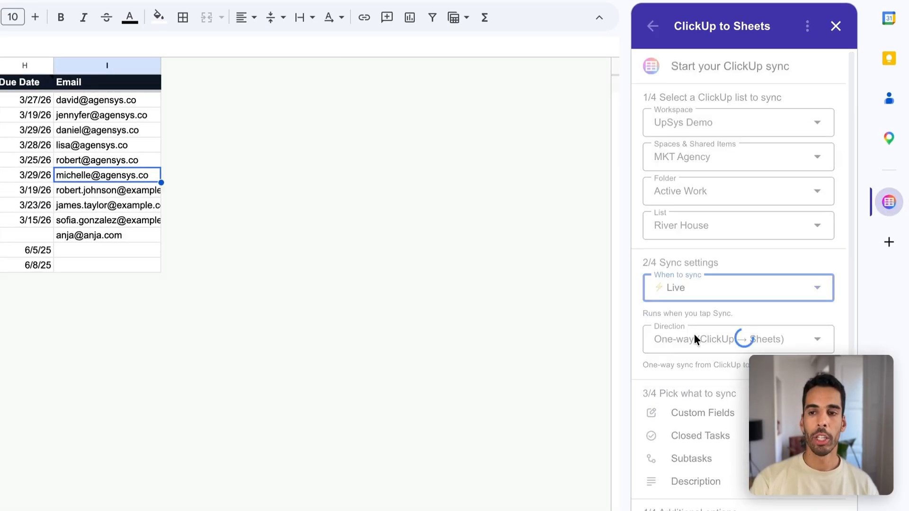
{"action": "left_click", "coordinate": [694, 337]}
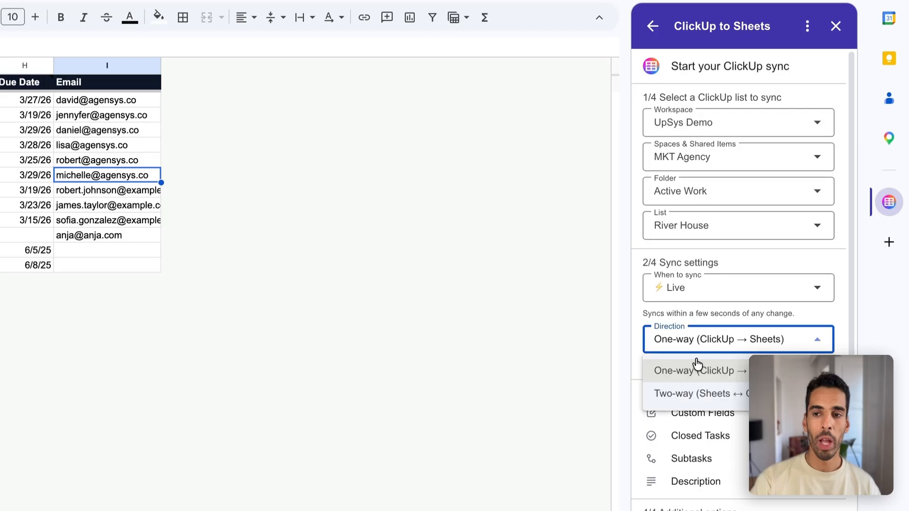
{"action": "left_click", "coordinate": [706, 402]}
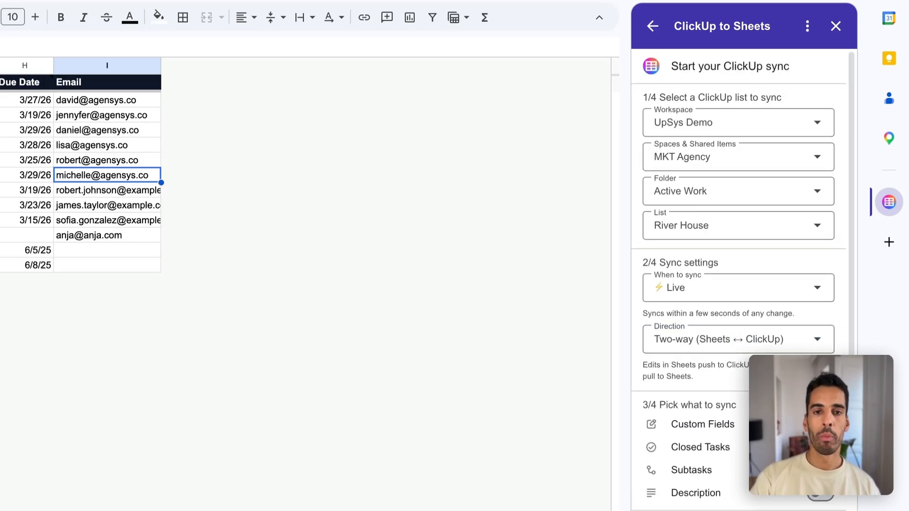
Turn on Custom Fields, Description, Create Report and Color status & dropdowns, and start the River House sync
{"action": "scroll", "coordinate": [817, 360], "scroll_direction": "down", "scroll_amount": 2}
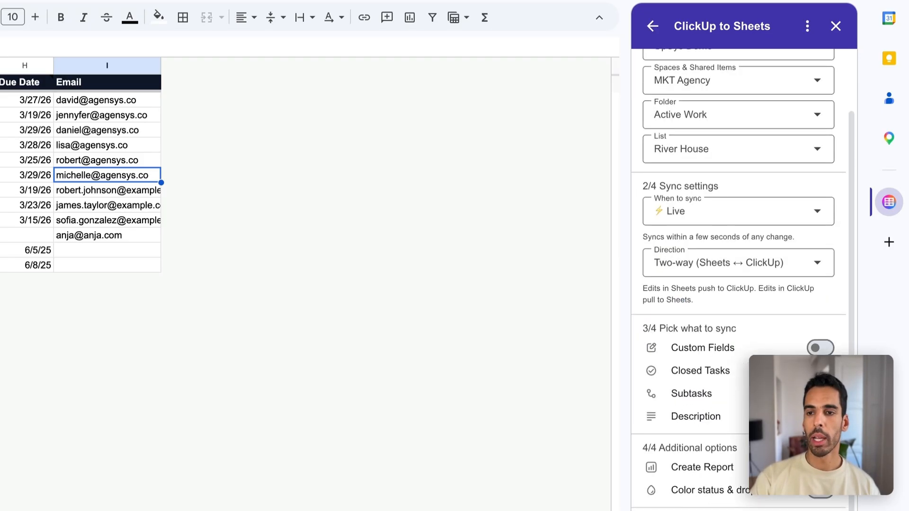
{"action": "left_click", "coordinate": [817, 325]}
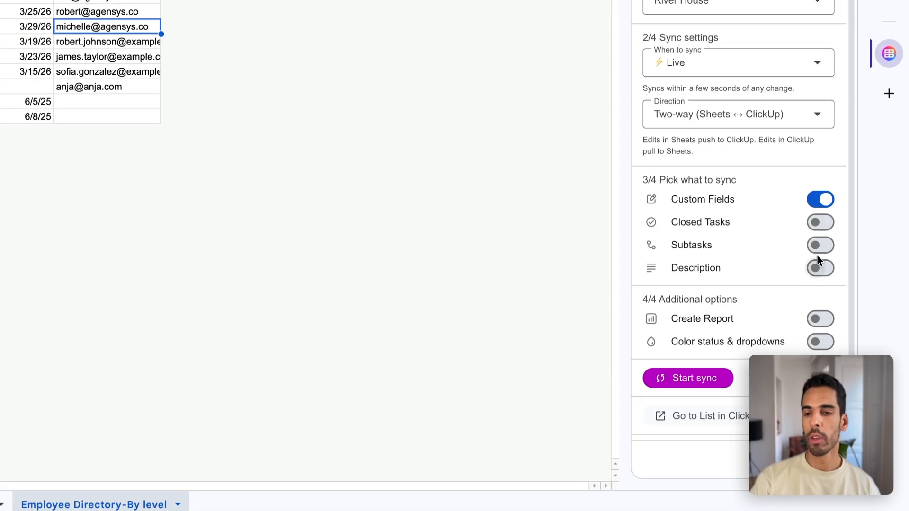
{"action": "left_click", "coordinate": [820, 347]}
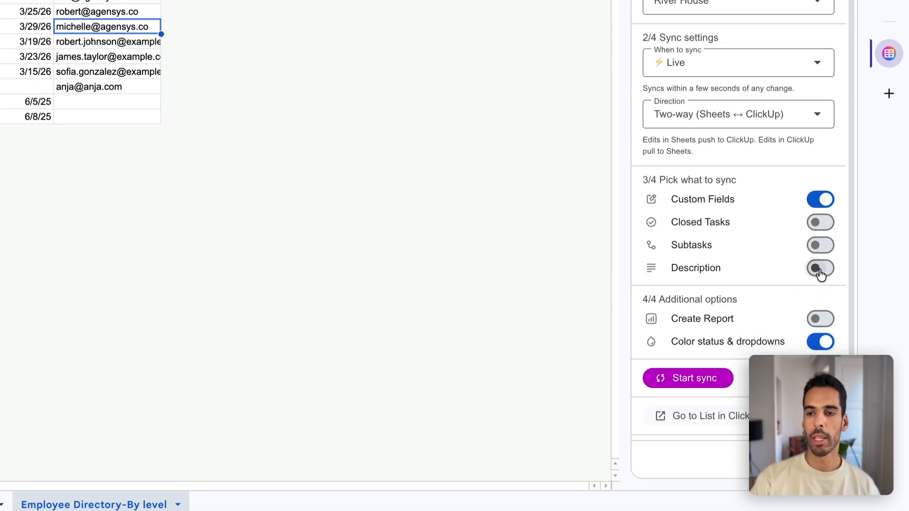
{"action": "left_click", "coordinate": [823, 317]}
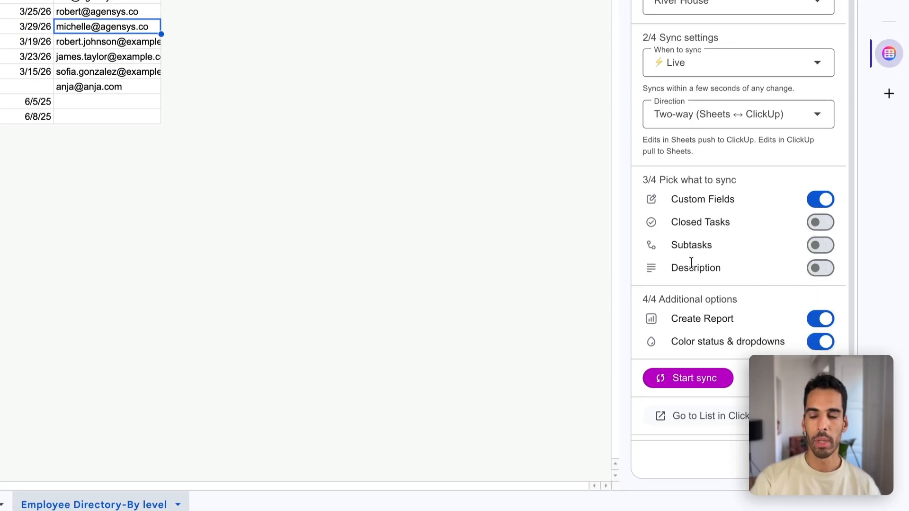
{"action": "left_click", "coordinate": [820, 268]}
{"action": "left_click", "coordinate": [688, 378]}
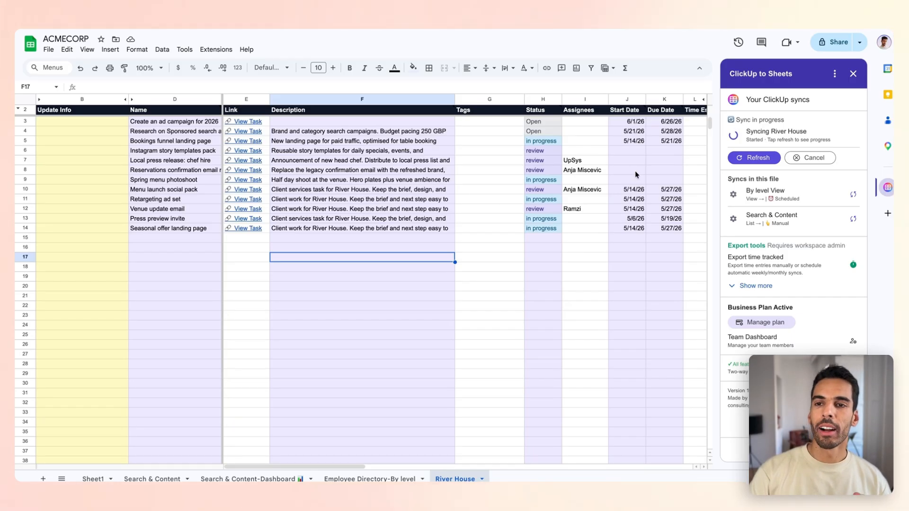
Refresh the sync status and examine the Description note and custom field columns in the River House sheet
{"action": "left_click", "coordinate": [738, 161]}
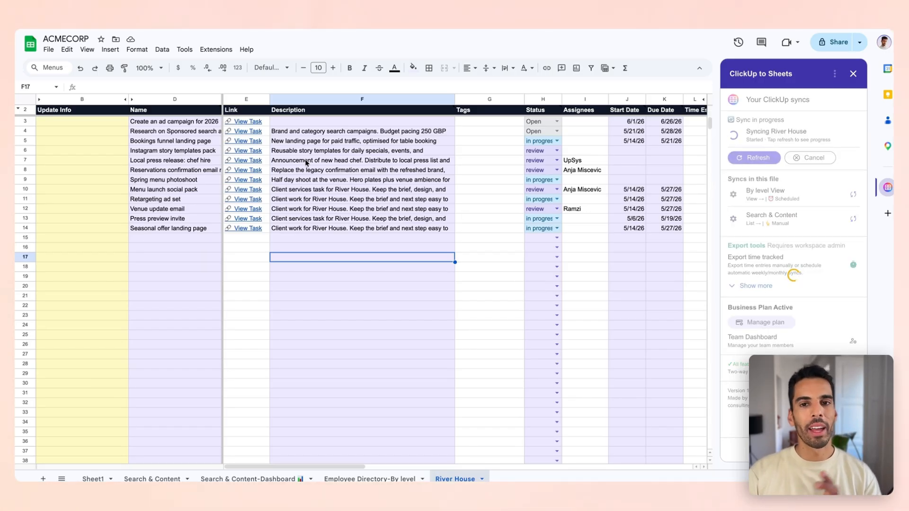
{"action": "left_click", "coordinate": [351, 161]}
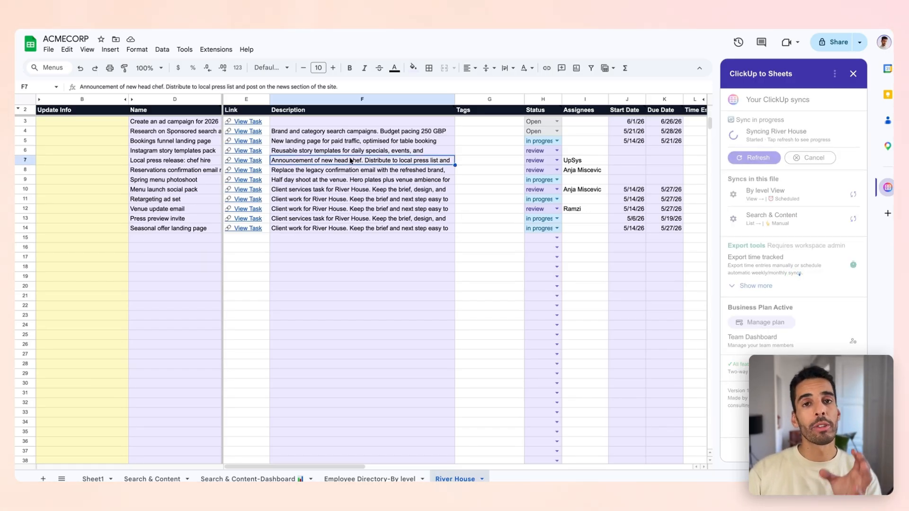
{"action": "scroll", "coordinate": [403, 169], "scroll_direction": "down", "scroll_amount": 3}
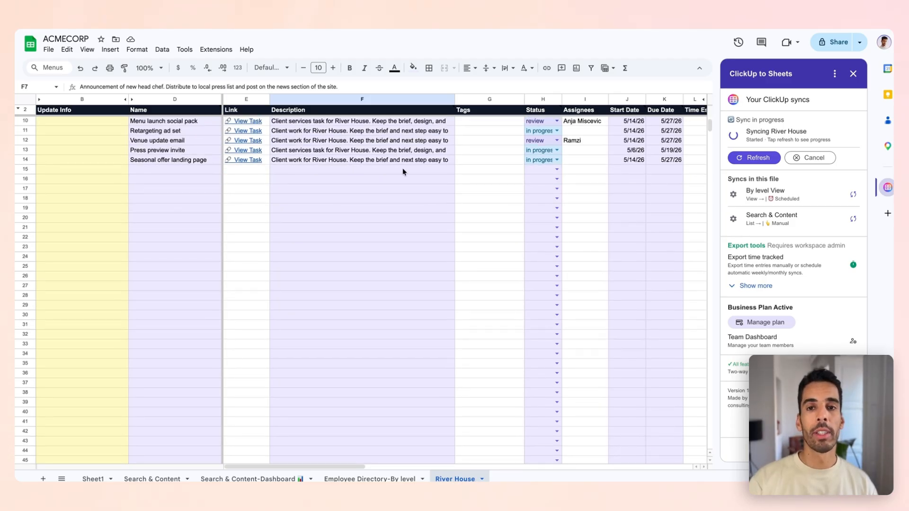
{"action": "scroll", "coordinate": [478, 169], "scroll_direction": "up", "scroll_amount": 3}
{"action": "mouse_move", "coordinate": [339, 115]}
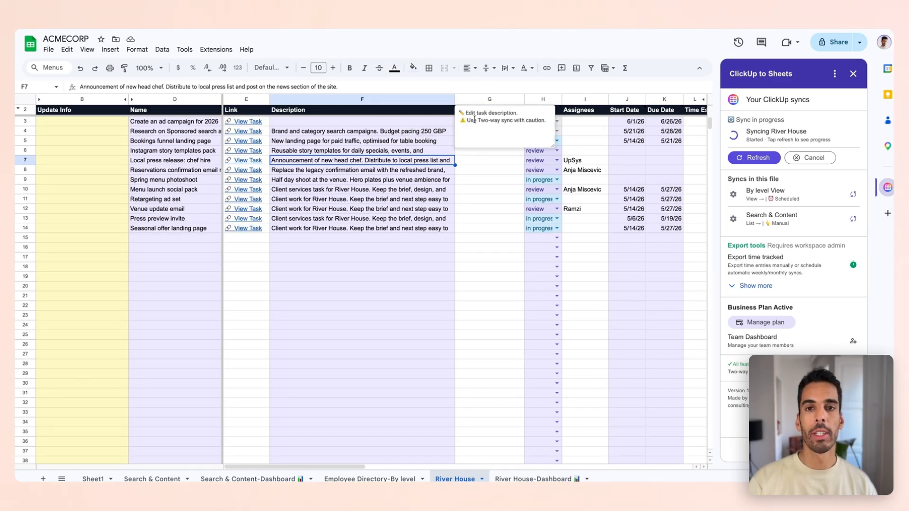
{"action": "left_click", "coordinate": [421, 150]}
{"action": "scroll", "coordinate": [616, 153], "scroll_direction": "right", "scroll_amount": 3}
{"action": "scroll", "coordinate": [491, 163], "scroll_direction": "right", "scroll_amount": 6}
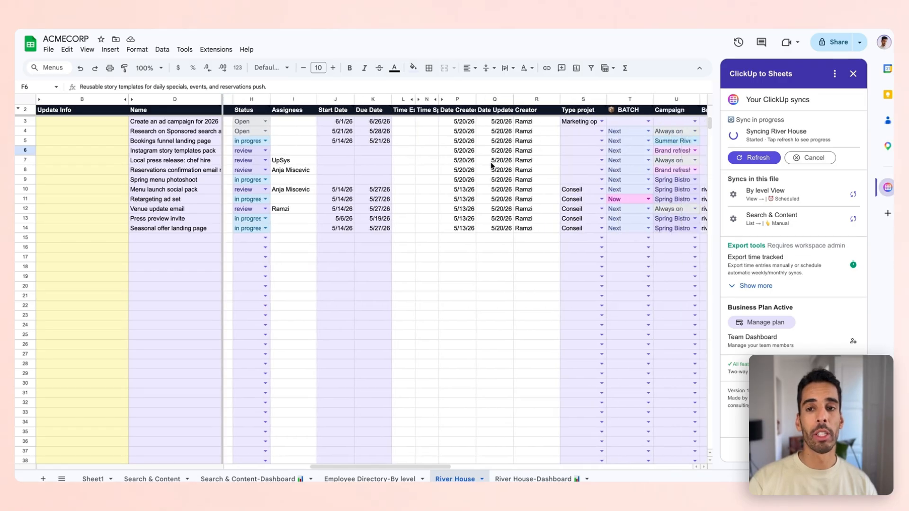
{"action": "scroll", "coordinate": [491, 162], "scroll_direction": "right", "scroll_amount": 4}
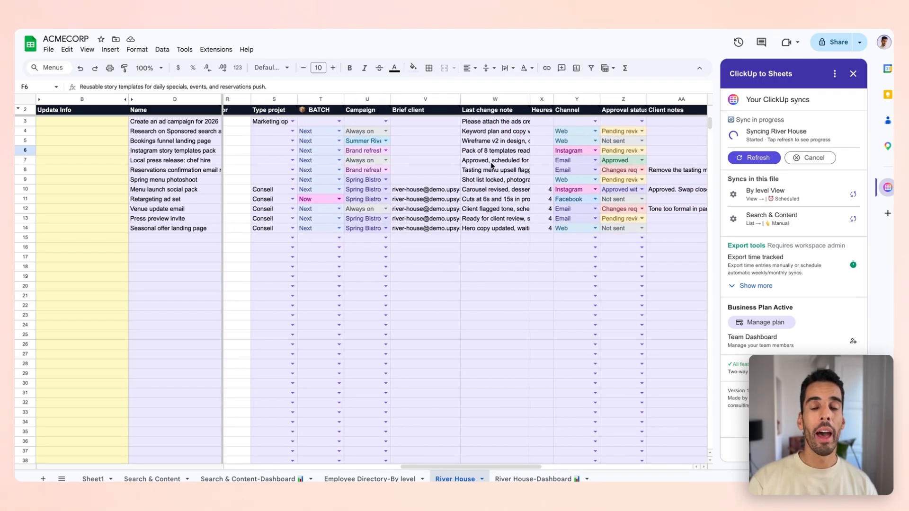
{"action": "left_click", "coordinate": [495, 140]}
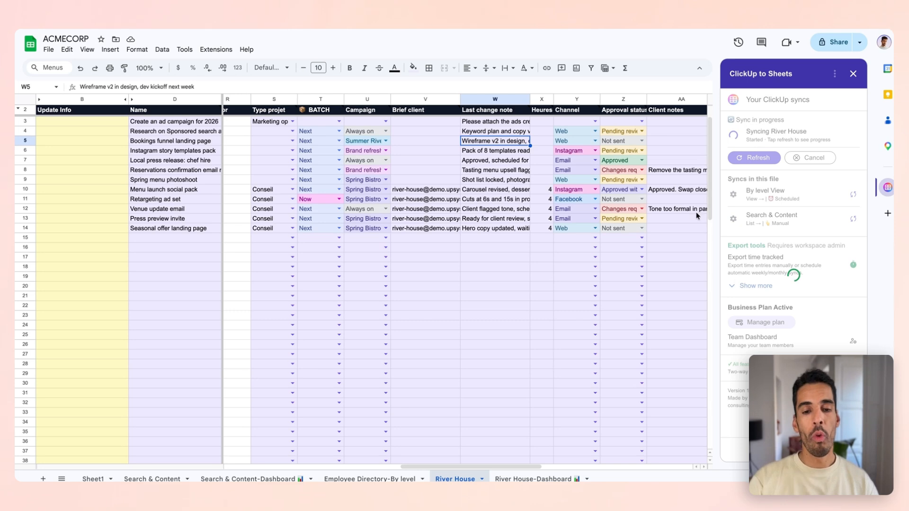
{"action": "left_click", "coordinate": [580, 229]}
{"action": "left_click", "coordinate": [531, 191]}
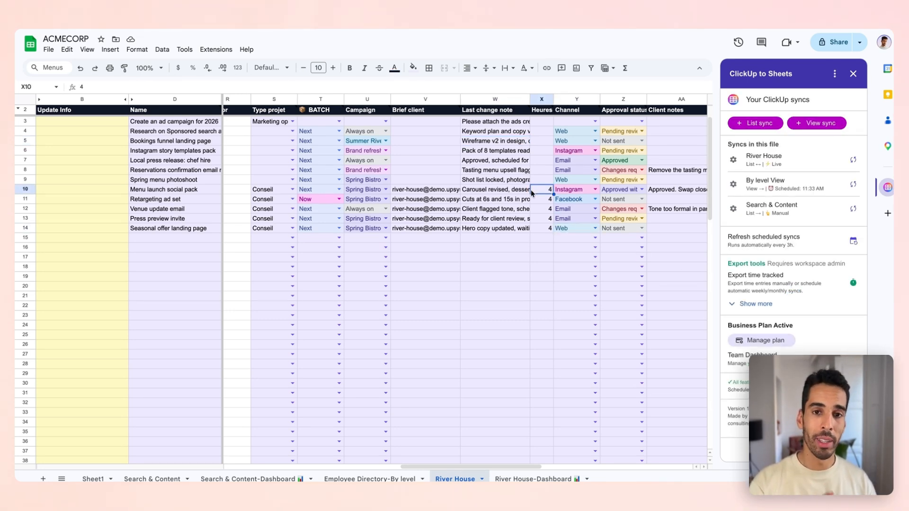
Fill the Email value of the Menu launch social pack row up to row 3 in the River House sheet
{"action": "left_click", "coordinate": [431, 189]}
{"action": "scroll", "coordinate": [493, 198], "scroll_direction": "right", "scroll_amount": 5}
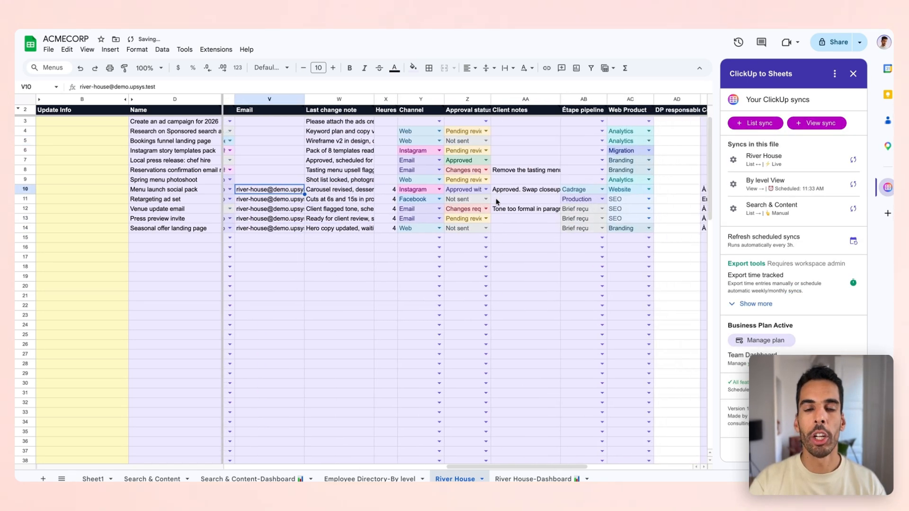
{"action": "scroll", "coordinate": [496, 198], "scroll_direction": "left", "scroll_amount": 5}
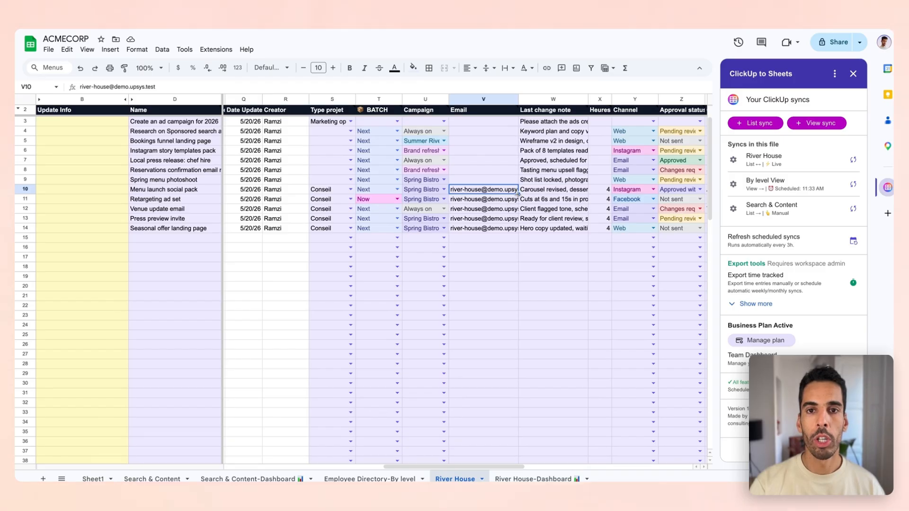
{"action": "left_click_drag", "start_coordinate": [508, 124], "coordinate": [507, 122]}
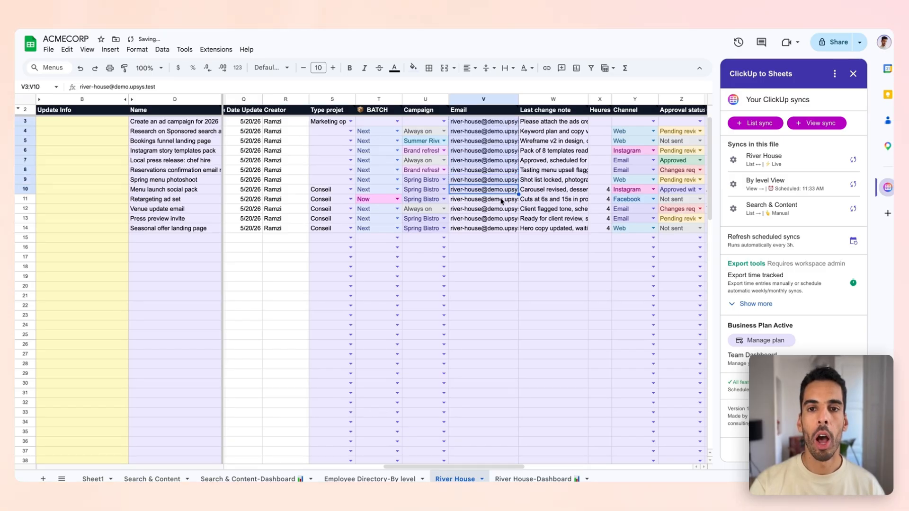
{"action": "left_click", "coordinate": [501, 177]}
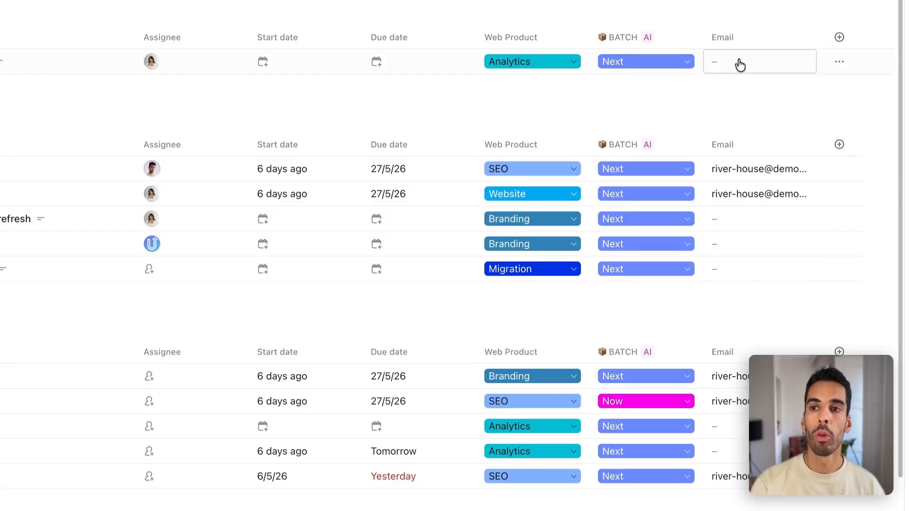
In ClickUp's River House list, set Create an ad campaign for 2026 to BATCH Next and Web Product Website
{"action": "scroll", "coordinate": [743, 300], "scroll_direction": "down", "scroll_amount": 3}
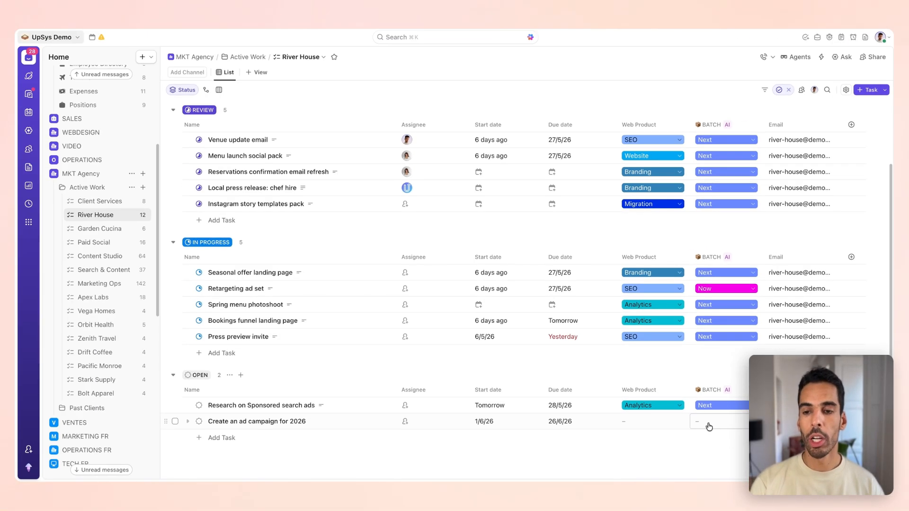
{"action": "left_click", "coordinate": [708, 426]}
{"action": "left_click", "coordinate": [706, 374]}
{"action": "left_click", "coordinate": [668, 425]}
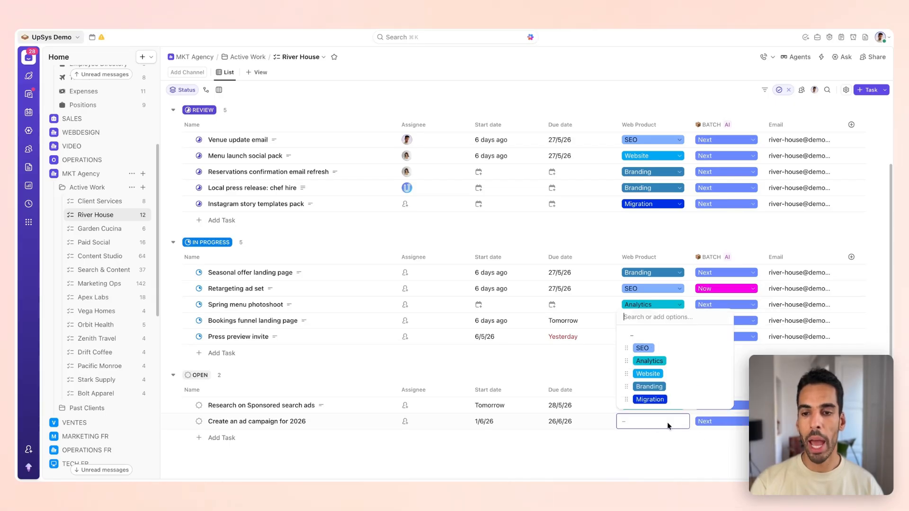
{"action": "left_click", "coordinate": [648, 374]}
Assign team members to Open and In Progress tasks, including Create an ad campaign for 2026, Research on Sponsored search ads and Retargeting ad set
{"action": "left_click", "coordinate": [405, 421]}
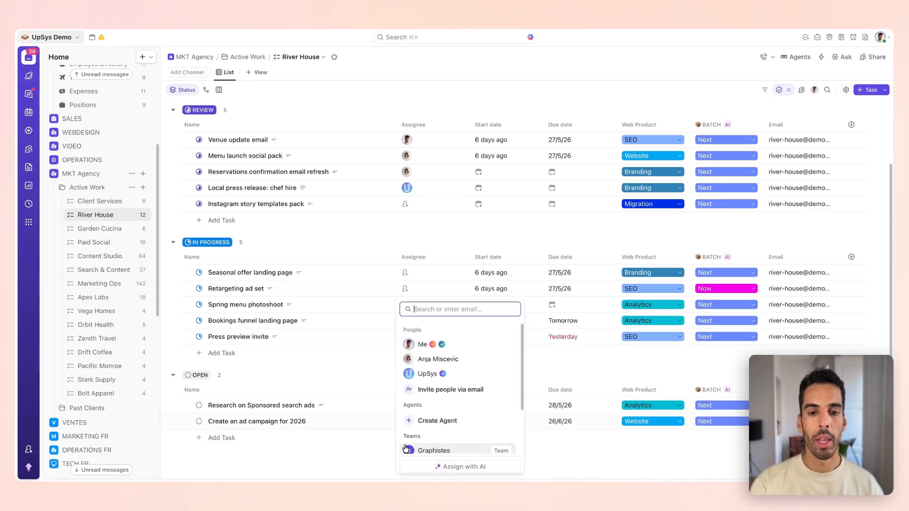
{"action": "left_click", "coordinate": [422, 391]}
{"action": "left_click", "coordinate": [425, 406]}
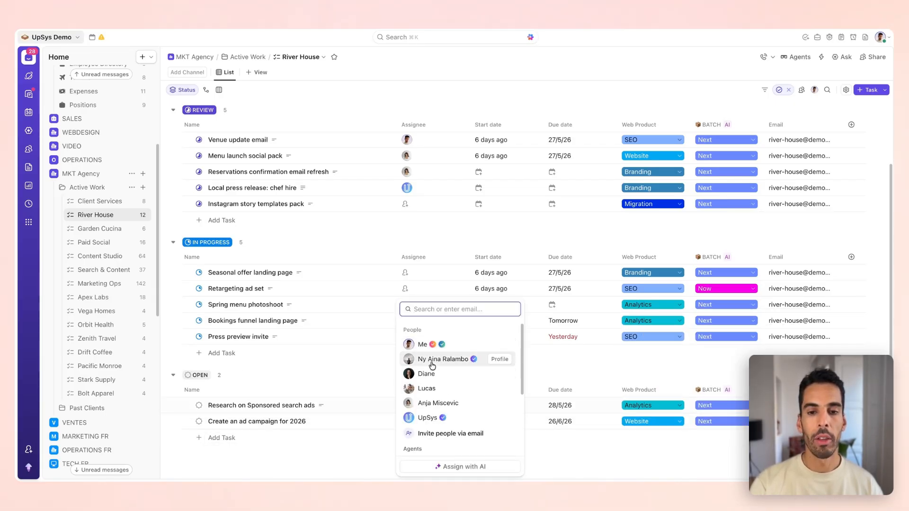
{"action": "left_click", "coordinate": [432, 362]}
{"action": "left_click", "coordinate": [406, 288]}
{"action": "left_click", "coordinate": [426, 389]}
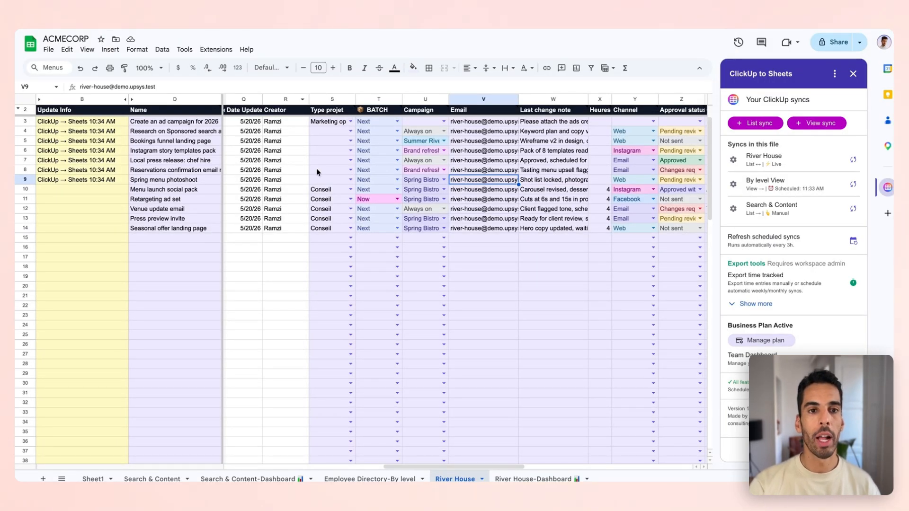
Return to the River House sheet and check the Assignees column for the changes made in ClickUp
{"action": "left_click", "coordinate": [317, 170]}
{"action": "scroll", "coordinate": [316, 168], "scroll_direction": "left", "scroll_amount": 10}
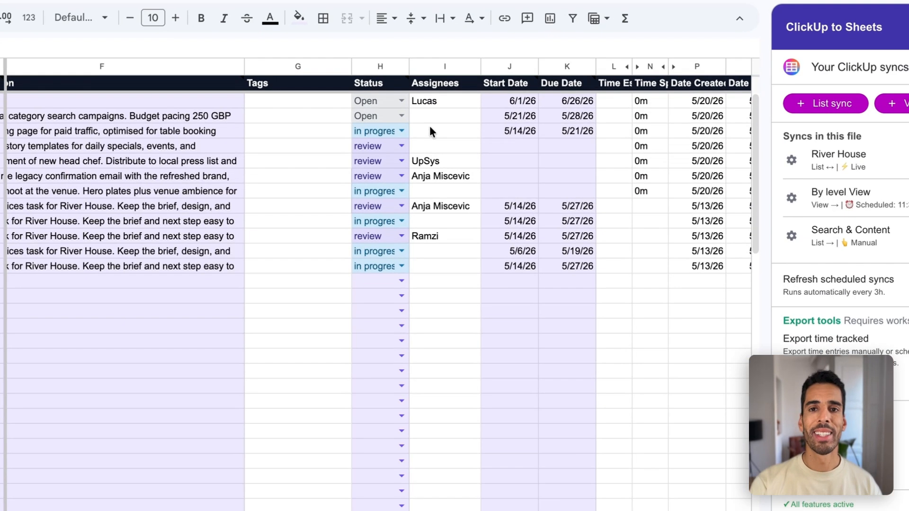
{"action": "left_click", "coordinate": [497, 139]}
{"action": "left_click", "coordinate": [447, 178]}
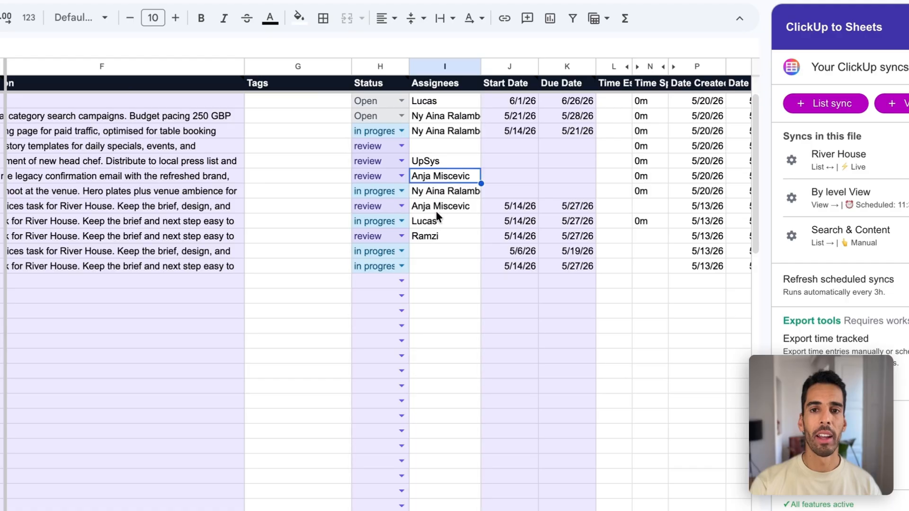
Set Type projet to Digital for the Spring menu photoshoot row in the River House sheet
{"action": "scroll", "coordinate": [464, 169], "scroll_direction": "right", "scroll_amount": 10}
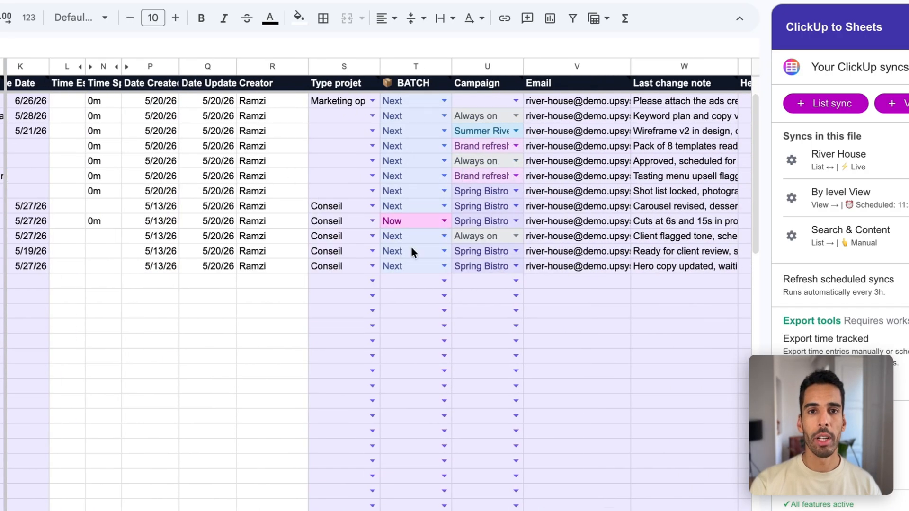
{"action": "left_click", "coordinate": [377, 193]}
{"action": "left_click", "coordinate": [362, 231]}
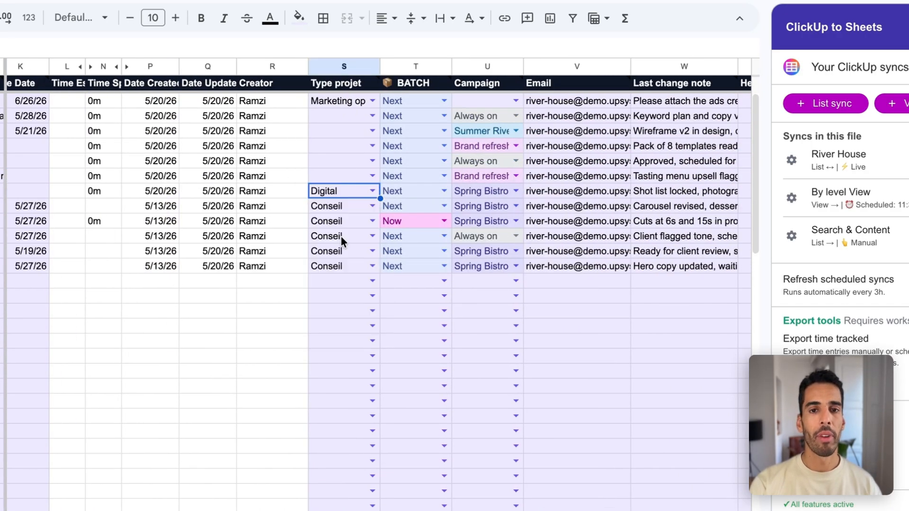
Set Type projet to Digital for the Reservations confirmation email and Local press release: chef hire rows
{"action": "left_click", "coordinate": [368, 177]}
{"action": "left_click", "coordinate": [382, 160]}
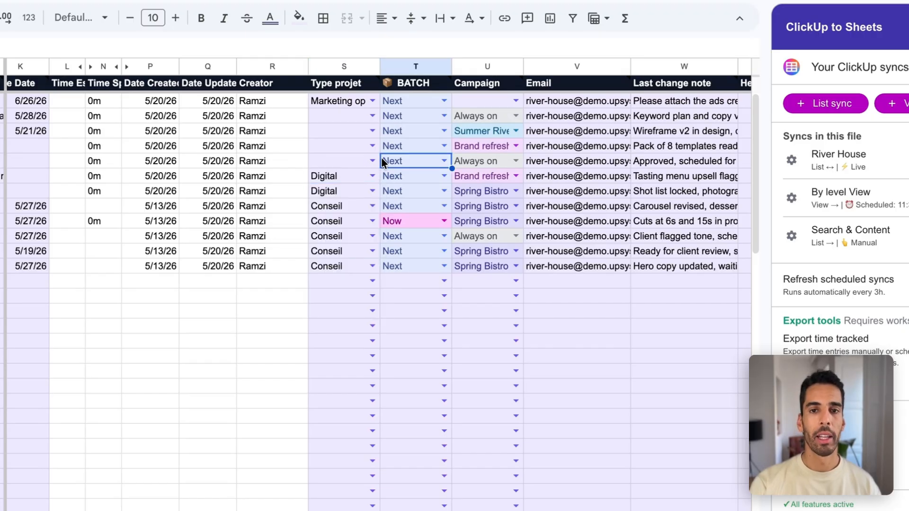
{"action": "left_click", "coordinate": [372, 161]}
{"action": "left_click", "coordinate": [353, 205]}
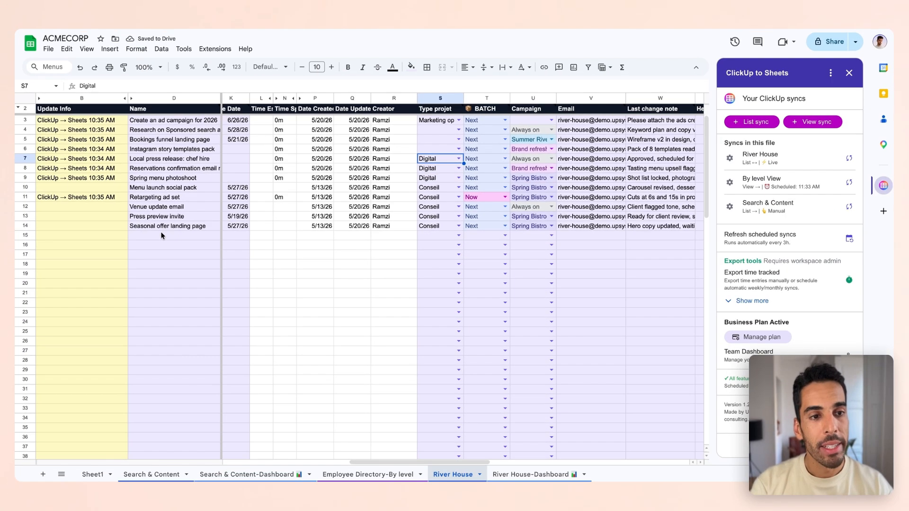
Add a row named NEW TASK EXAMPLE below the last River House task, with due date 5/29/2026
{"action": "left_click", "coordinate": [163, 235]}
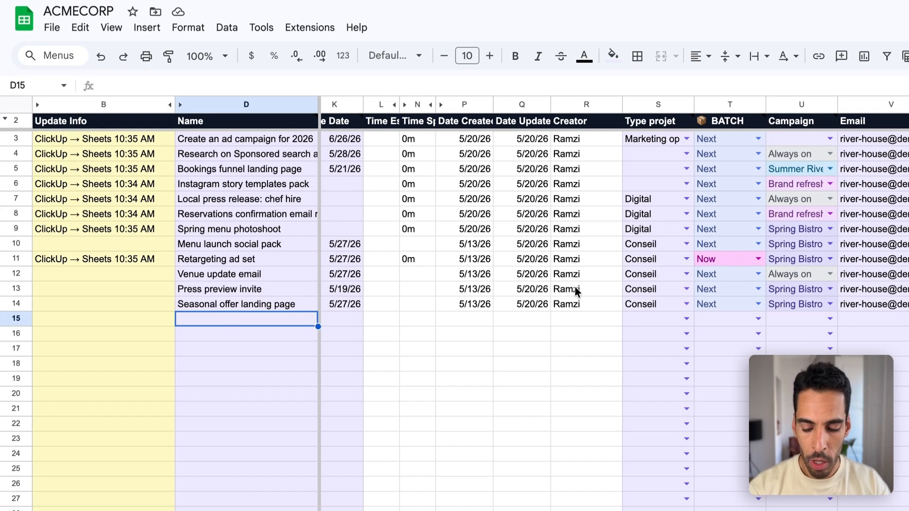
{"action": "type", "text": "NEW"}
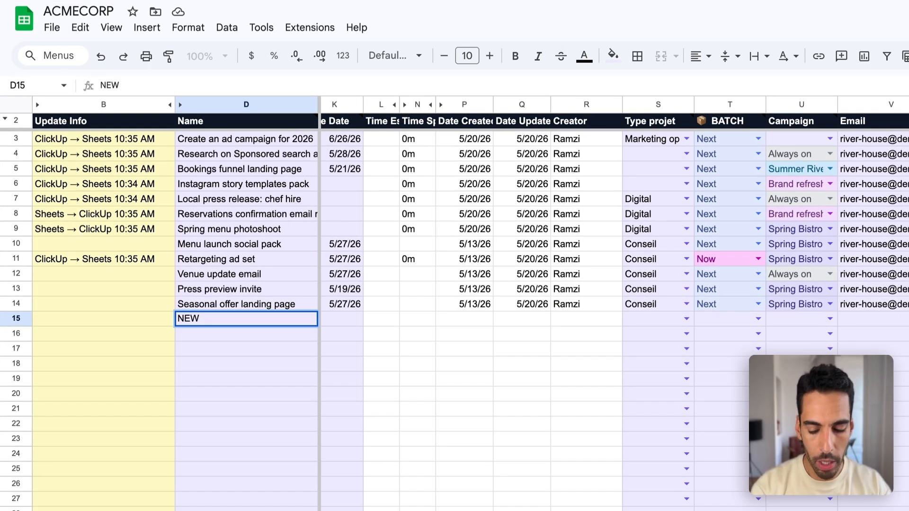
{"action": "type", "text": " TASK E"}
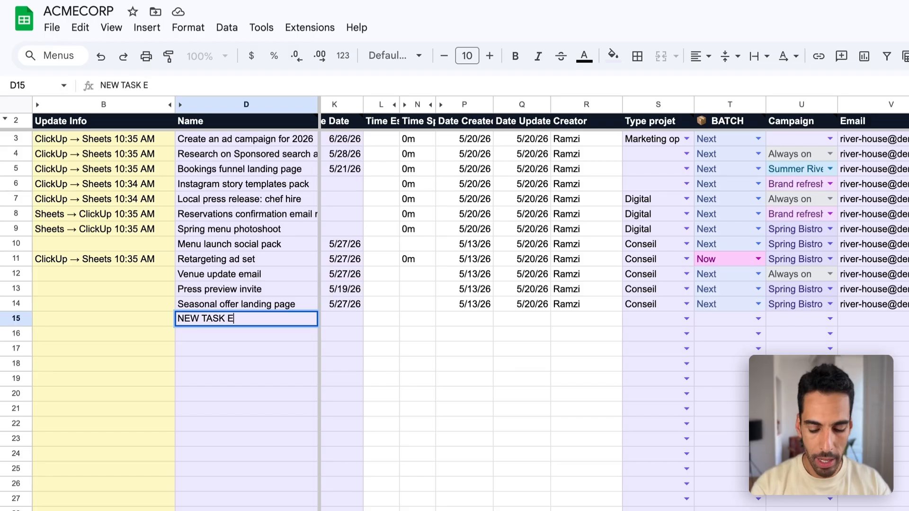
{"action": "type", "text": "XAMPLE"}
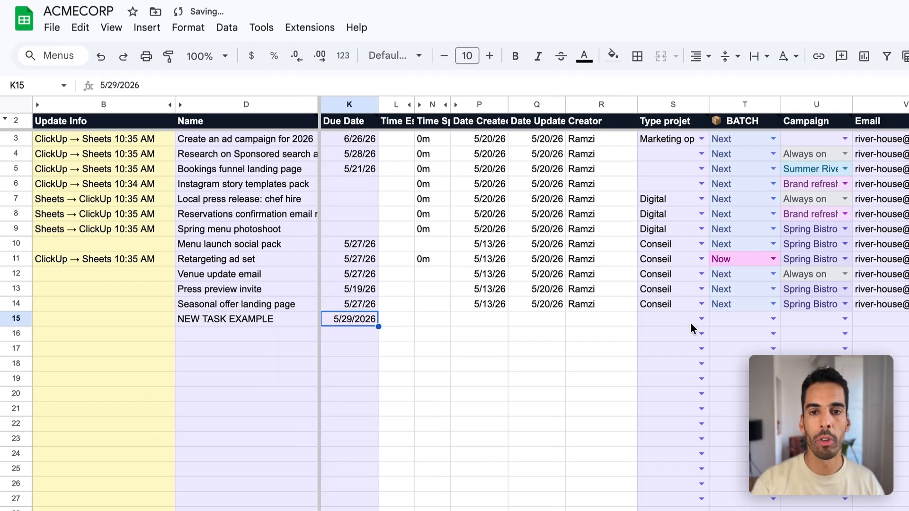
Set the NEW TASK EXAMPLE row's BATCH to Someday and its Campaign to Brand refresh 2026
{"action": "left_click", "coordinate": [691, 322]}
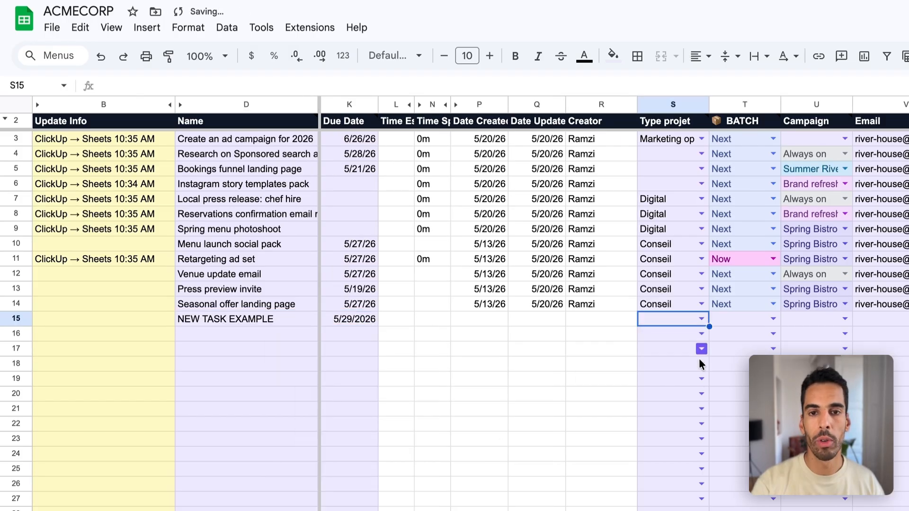
{"action": "left_click", "coordinate": [773, 319]}
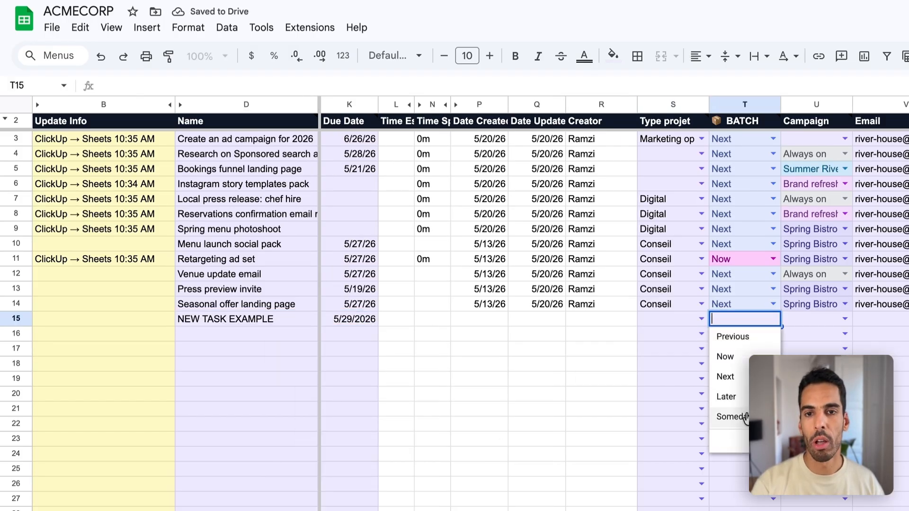
{"action": "left_click", "coordinate": [744, 417]}
{"action": "left_click", "coordinate": [845, 319]}
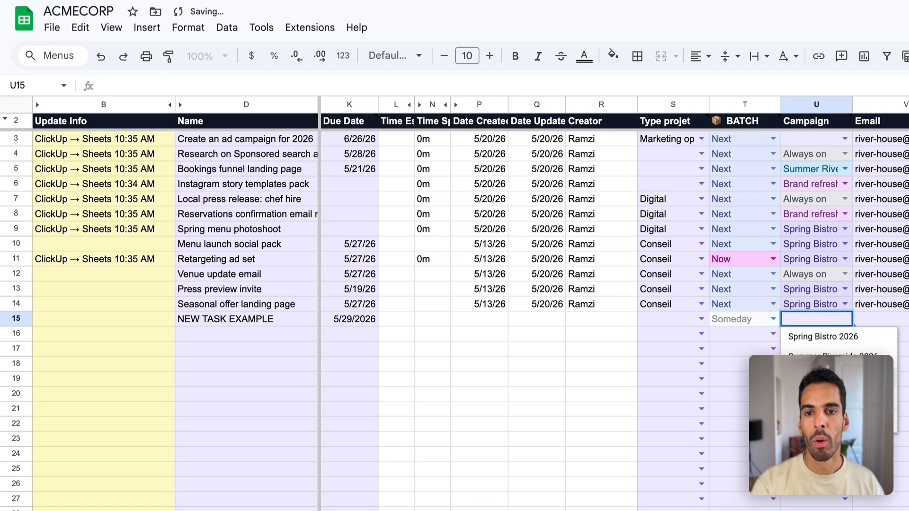
{"action": "left_click", "coordinate": [823, 377]}
{"action": "left_click", "coordinate": [876, 333]}
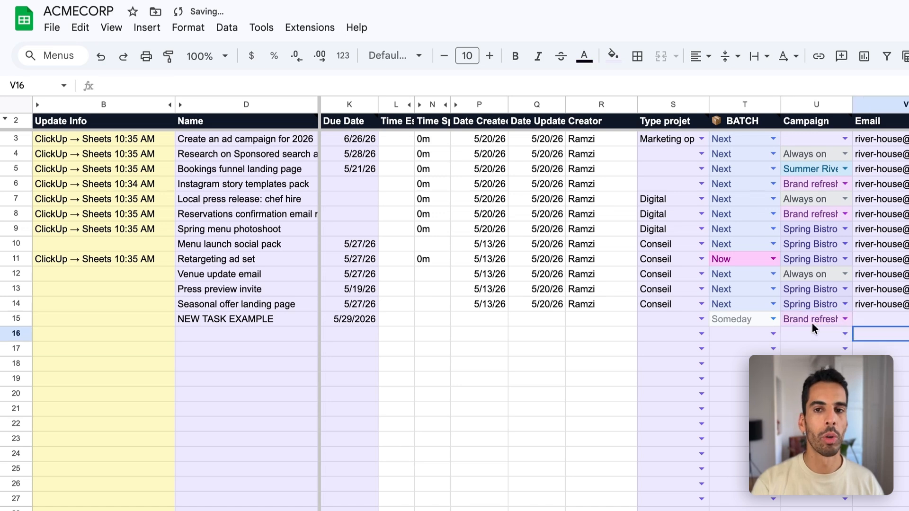
Check the row's Update Info, switch to ClickUp's River House list and inspect the fields of NEW TASK EXAMPLE
{"action": "left_click", "coordinate": [214, 324]}
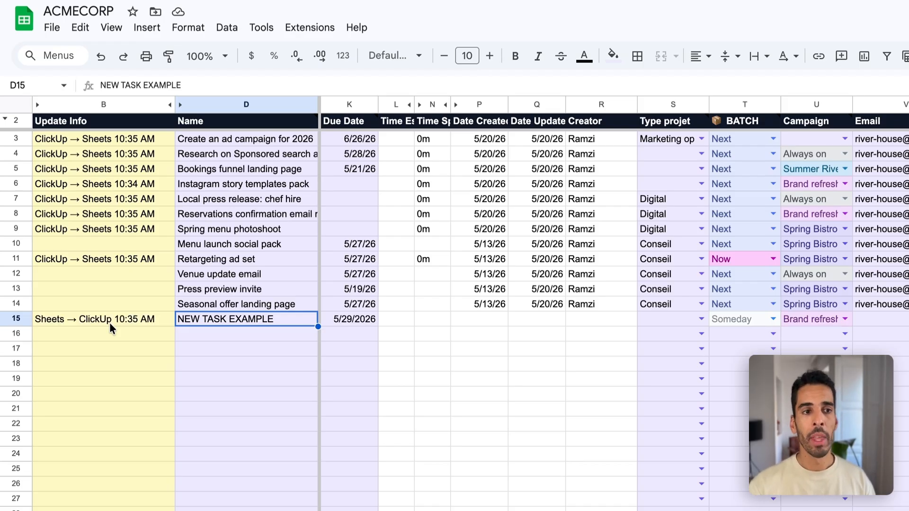
{"action": "left_click", "coordinate": [109, 323]}
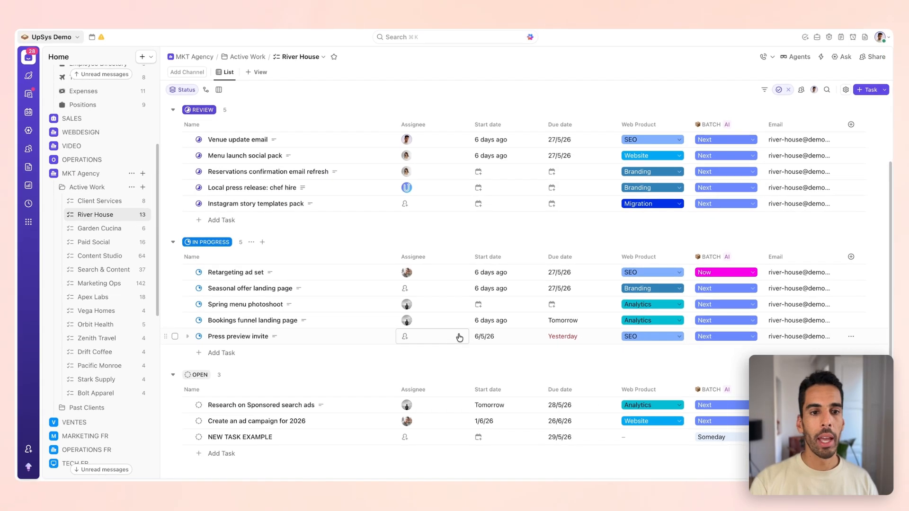
{"action": "scroll", "coordinate": [398, 350], "scroll_direction": "down", "scroll_amount": 1}
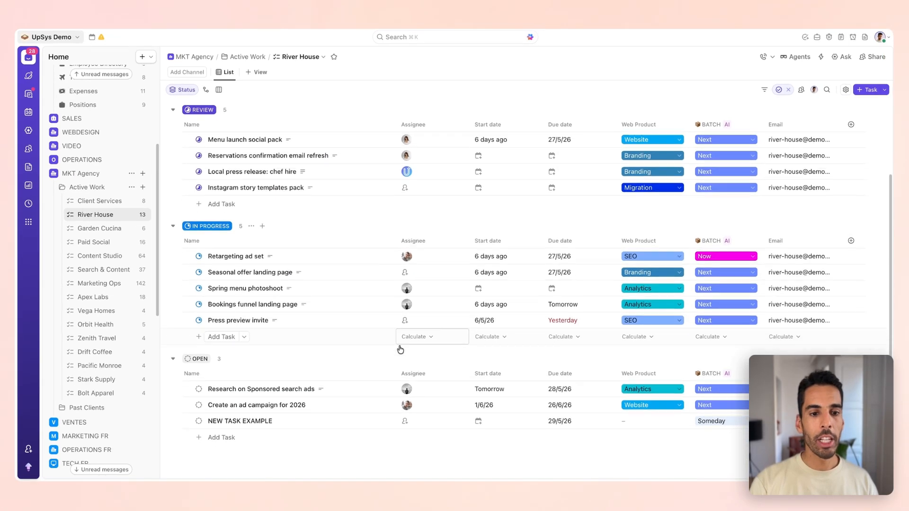
{"action": "left_click", "coordinate": [251, 424]}
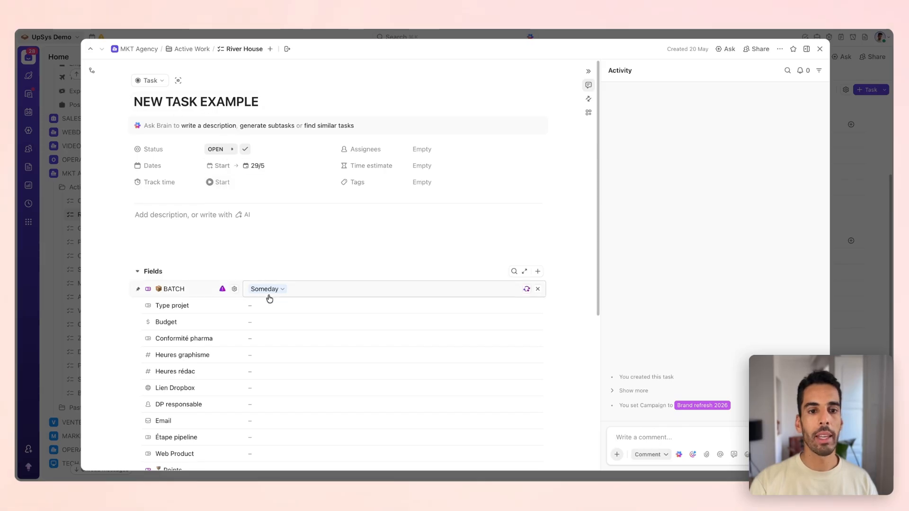
{"action": "scroll", "coordinate": [257, 322], "scroll_direction": "down", "scroll_amount": 1}
{"action": "scroll", "coordinate": [257, 322], "scroll_direction": "down", "scroll_amount": 3}
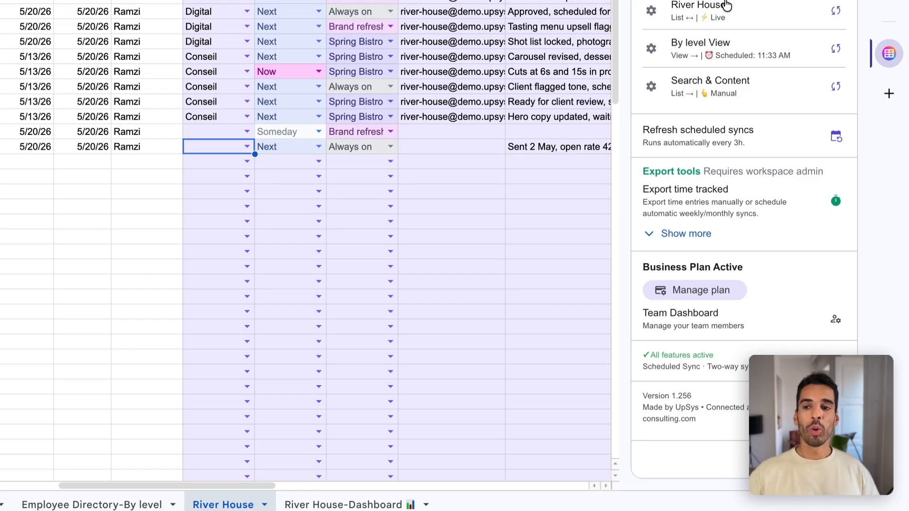
Schedule a monthly export of tracked time for UpSys Demo's MKT Agency space, with a dashboard and time breakdown added
{"action": "left_click", "coordinate": [687, 233]}
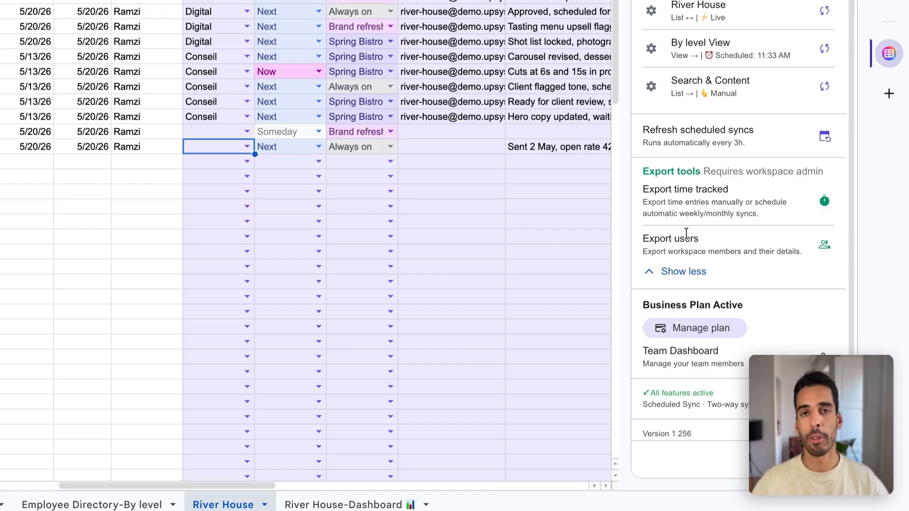
{"action": "left_click", "coordinate": [826, 206]}
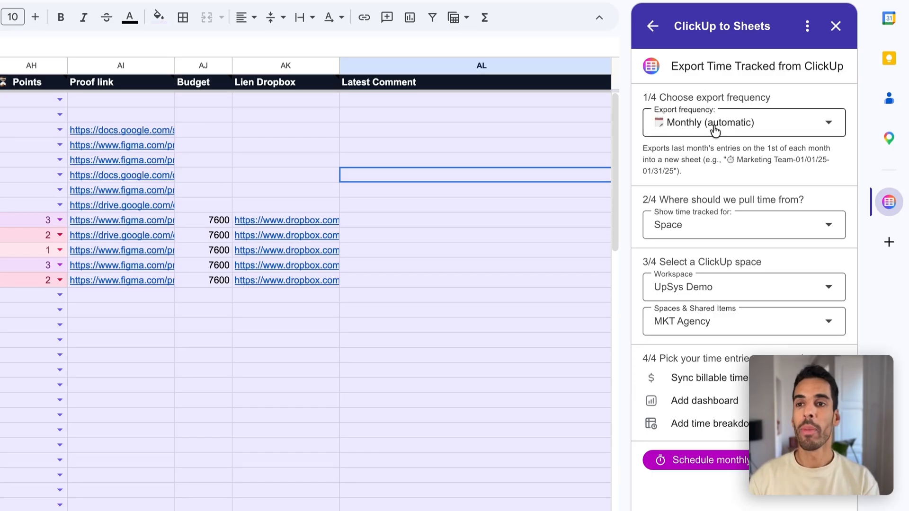
{"action": "left_click", "coordinate": [715, 129]}
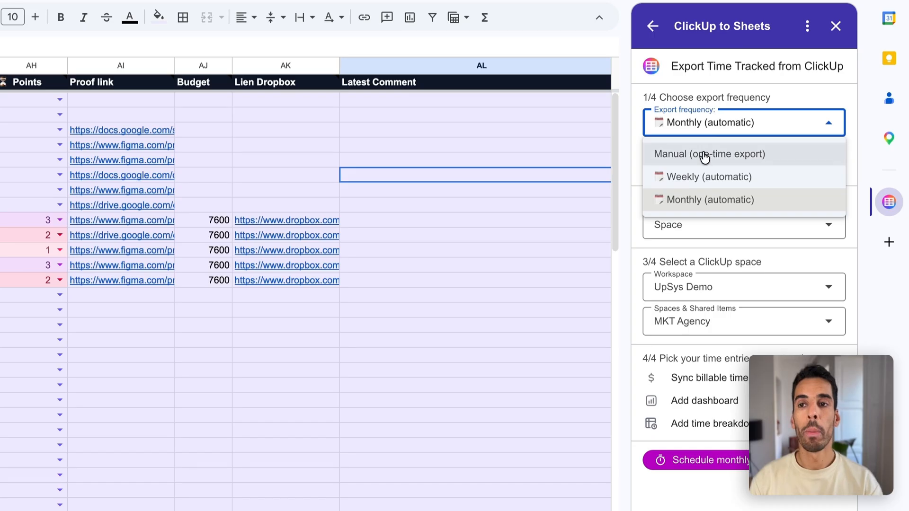
{"action": "left_click", "coordinate": [693, 131]}
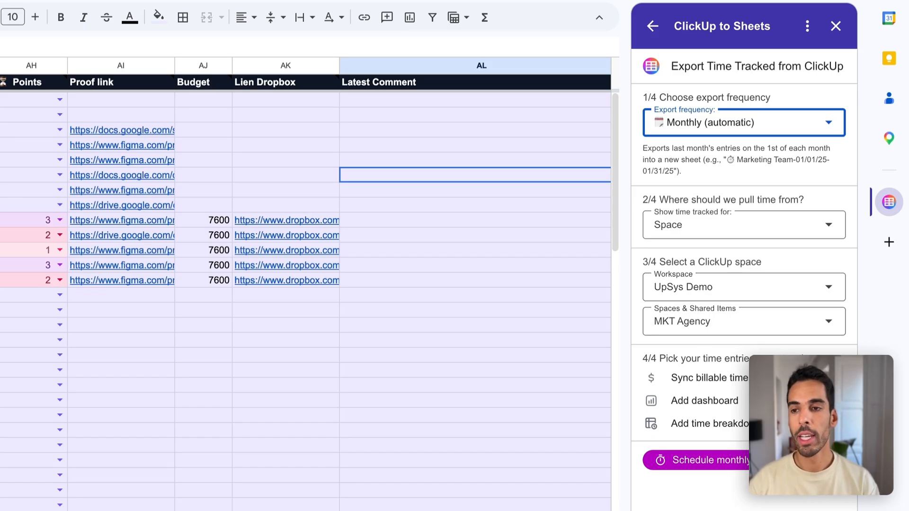
{"action": "left_click", "coordinate": [828, 402]}
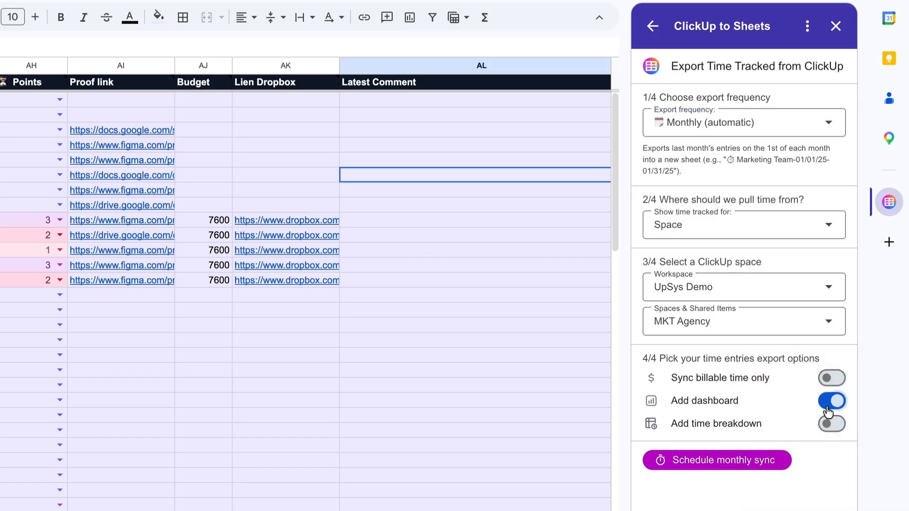
{"action": "left_click", "coordinate": [831, 426]}
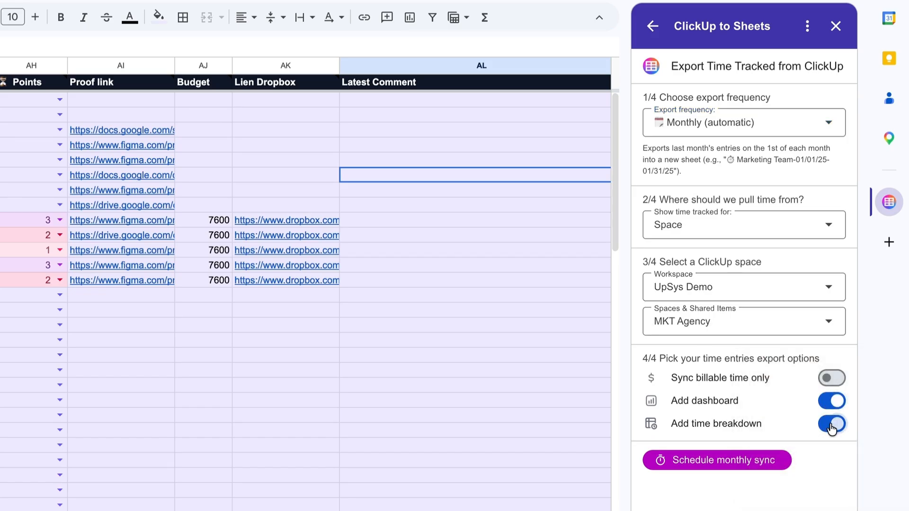
{"action": "left_click", "coordinate": [661, 460]}
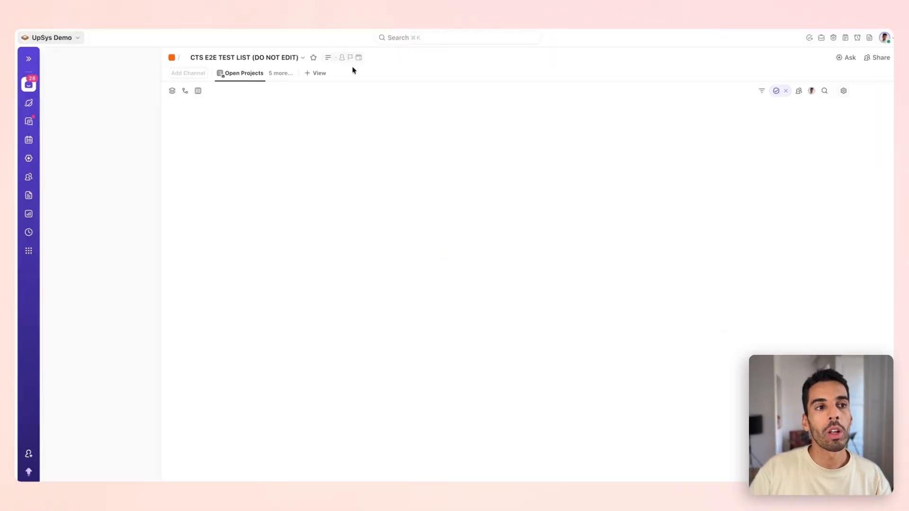
Switch to ClickUp and view all members' timesheets for the week before May 18 - May 24
{"action": "mouse_move", "coordinate": [30, 183]}
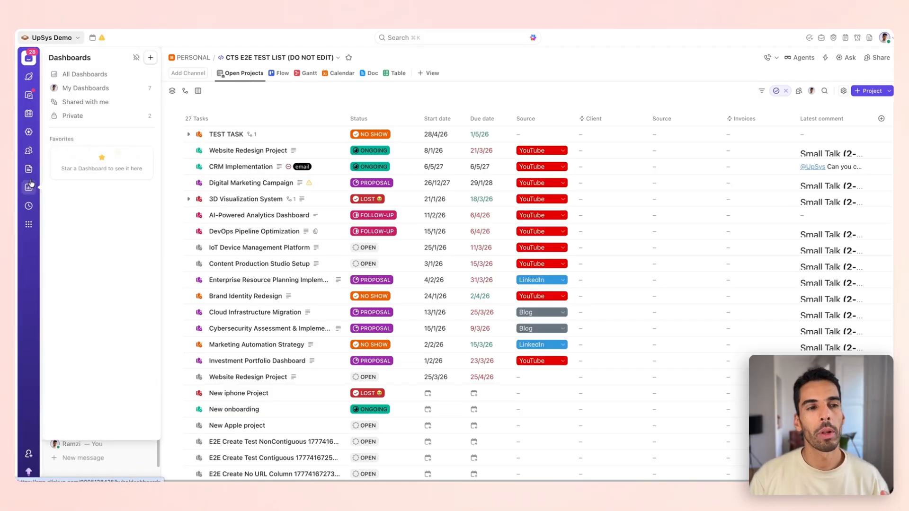
{"action": "left_click", "coordinate": [29, 206]}
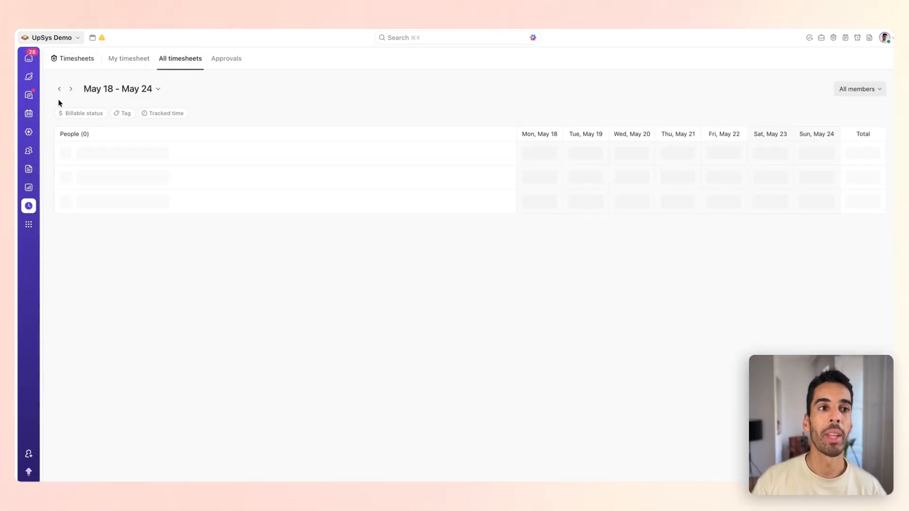
{"action": "left_click", "coordinate": [60, 89]}
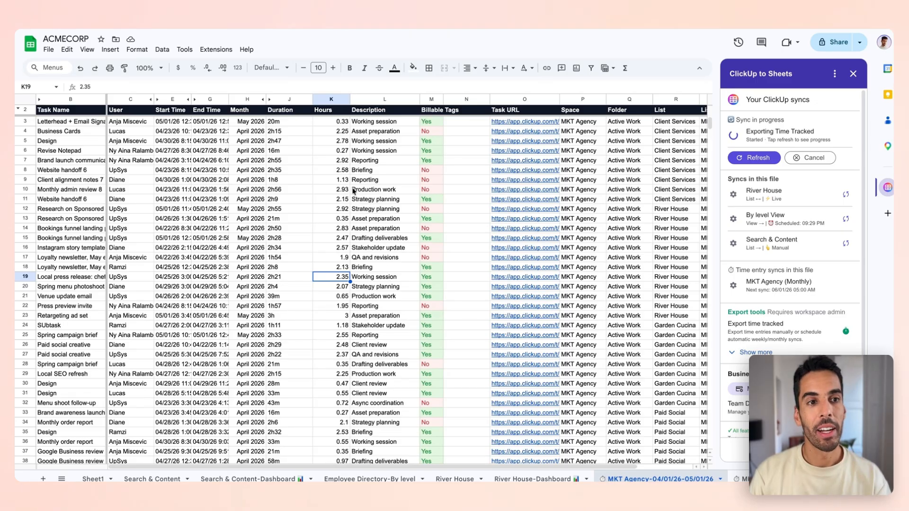
Review the time entries exported to the MKT Agency-04/01/26-05/01/26 sheet, including descriptions, hours, billable status and list locations
{"action": "left_click", "coordinate": [352, 190]}
{"action": "scroll", "coordinate": [318, 191], "scroll_direction": "right", "scroll_amount": 2}
{"action": "scroll", "coordinate": [212, 201], "scroll_direction": "down", "scroll_amount": 10}
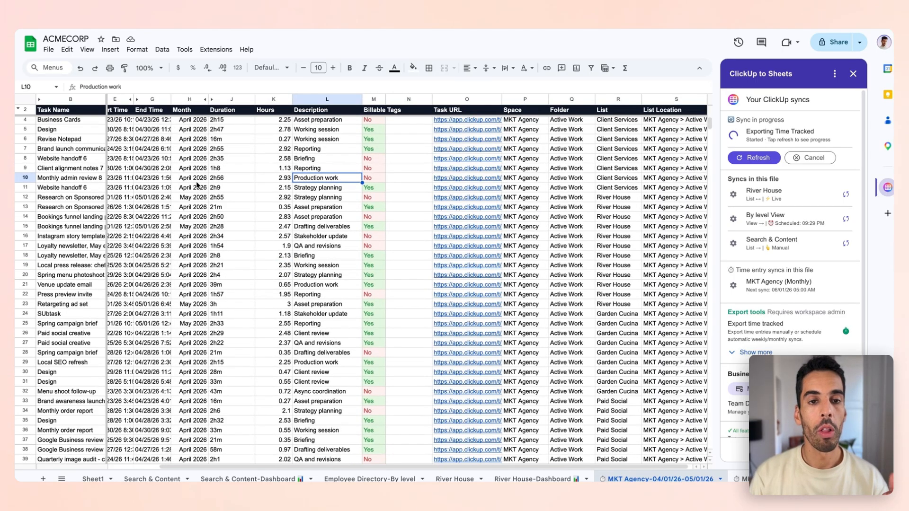
{"action": "scroll", "coordinate": [213, 201], "scroll_direction": "left", "scroll_amount": 2}
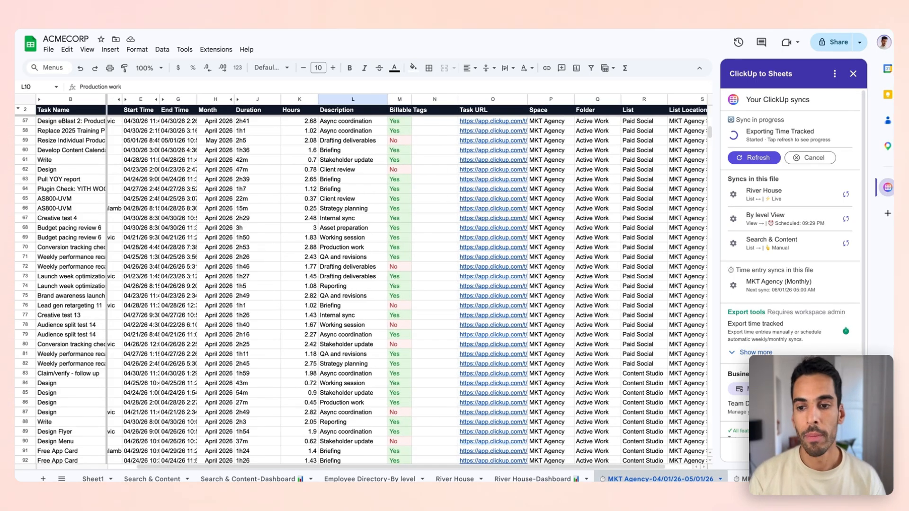
{"action": "scroll", "coordinate": [388, 274], "scroll_direction": "up", "scroll_amount": 10}
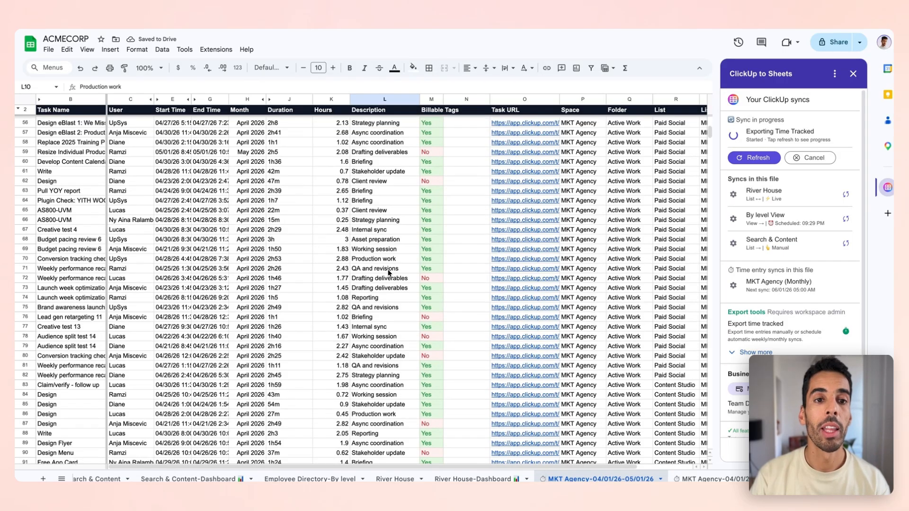
Examine the MKT Agency-04/01/26-05/01/26 pivot table for the April 2026 hours per user and list location
{"action": "left_click", "coordinate": [710, 479]}
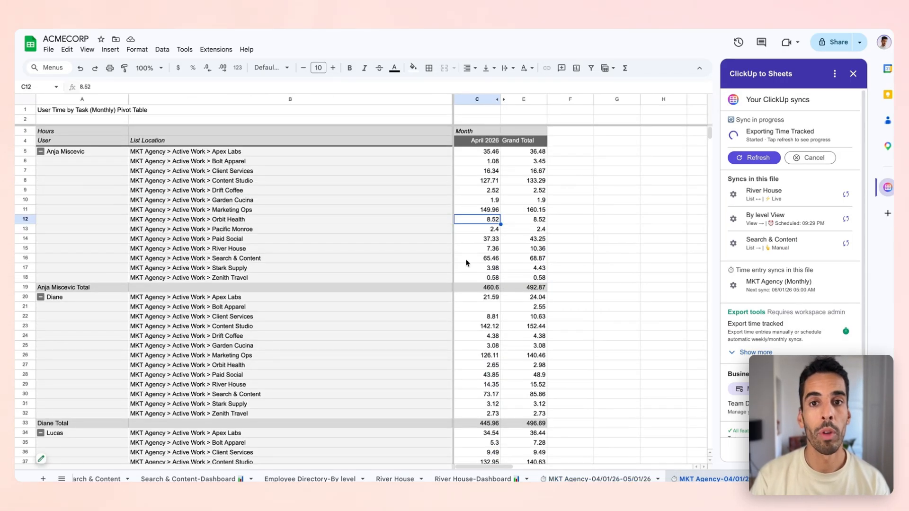
{"action": "left_click", "coordinate": [490, 162]}
{"action": "left_click", "coordinate": [287, 184]}
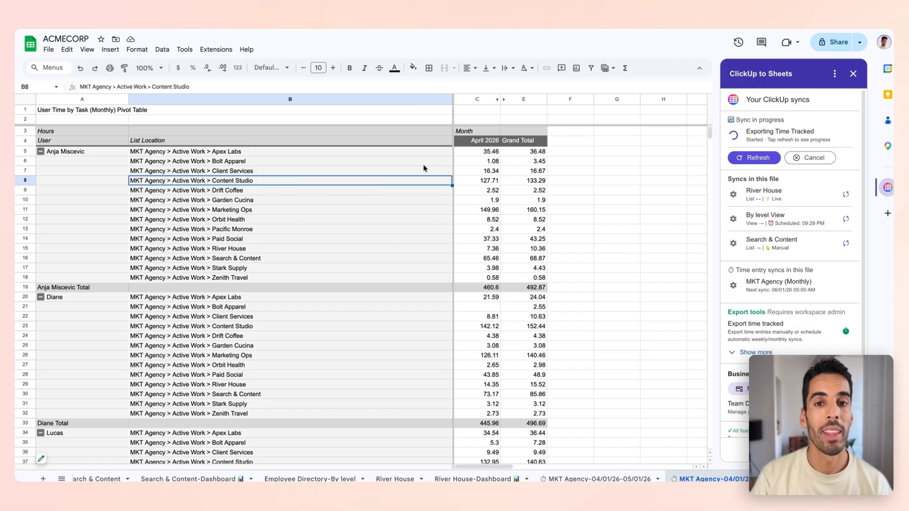
{"action": "left_click", "coordinate": [503, 153]}
{"action": "left_click", "coordinate": [153, 158]}
{"action": "left_click", "coordinate": [490, 162]}
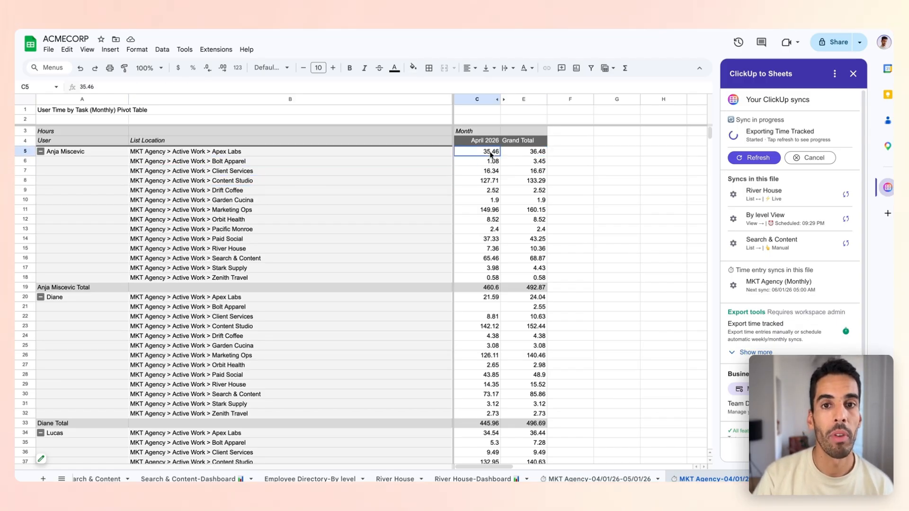
{"action": "left_click", "coordinate": [487, 172]}
{"action": "left_click", "coordinate": [481, 181]}
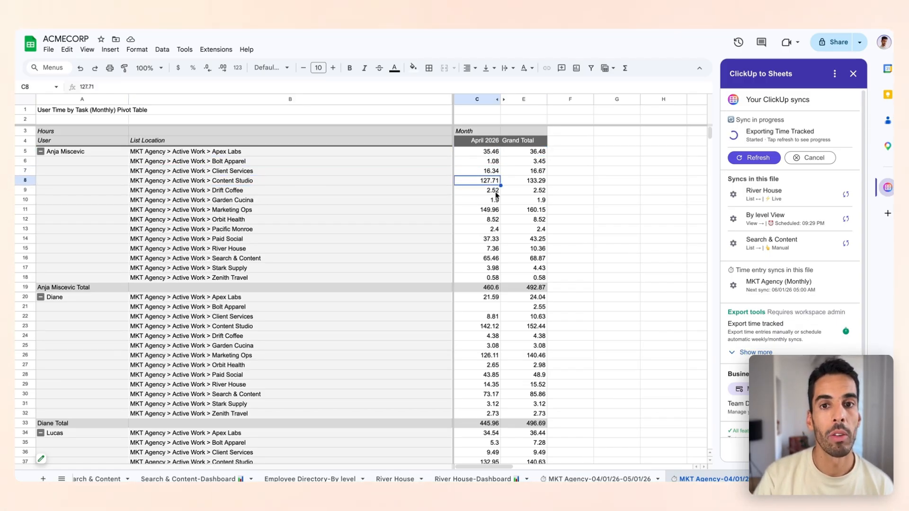
{"action": "left_click", "coordinate": [488, 190]}
{"action": "left_click", "coordinate": [310, 191]}
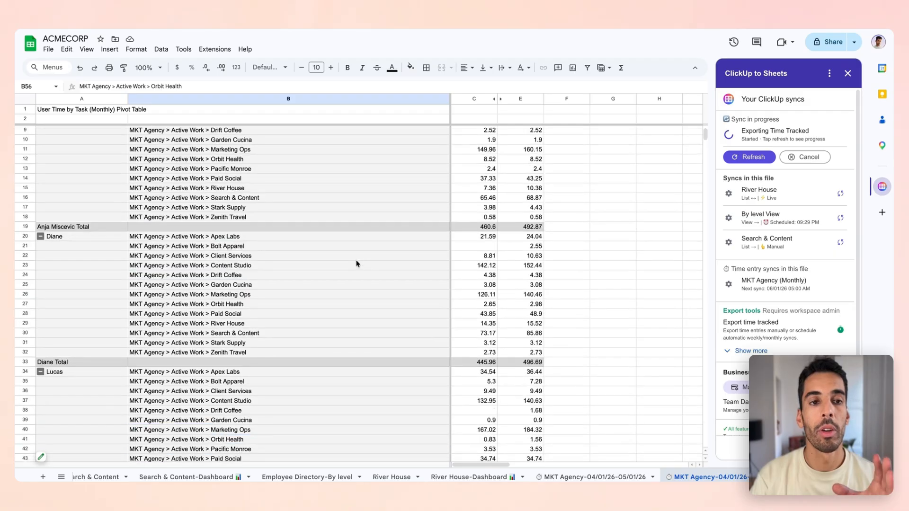
{"action": "scroll", "coordinate": [357, 267], "scroll_direction": "up", "scroll_amount": 2}
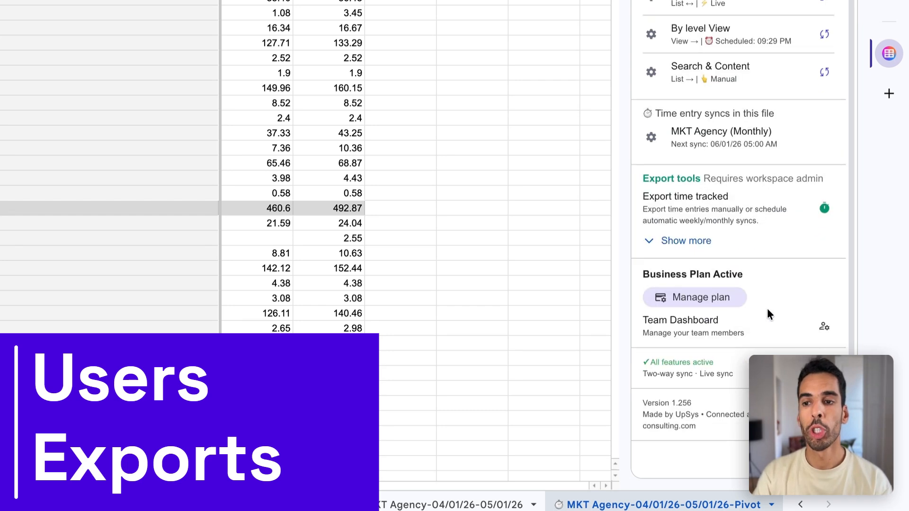
Export the users of the UpSys Lab ClickUp workspace to the spreadsheet with a dashboard added
{"action": "left_click", "coordinate": [690, 241]}
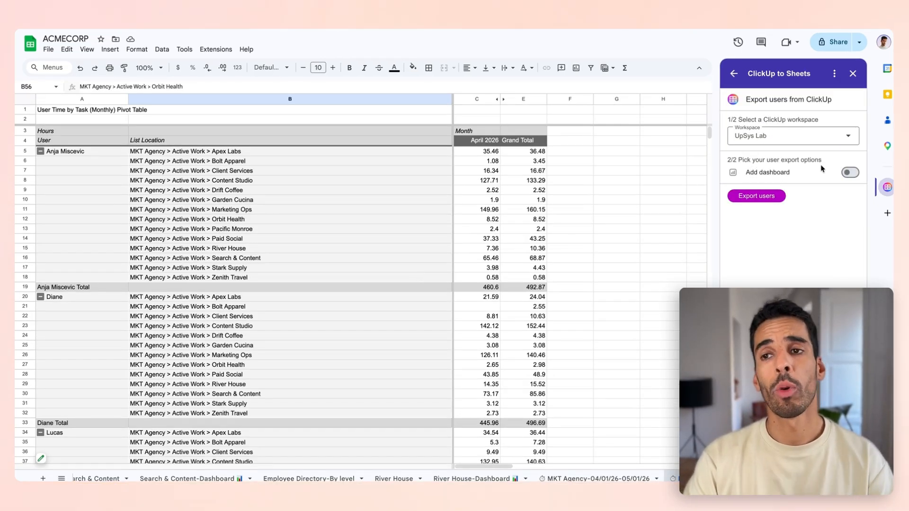
{"action": "left_click", "coordinate": [852, 173]}
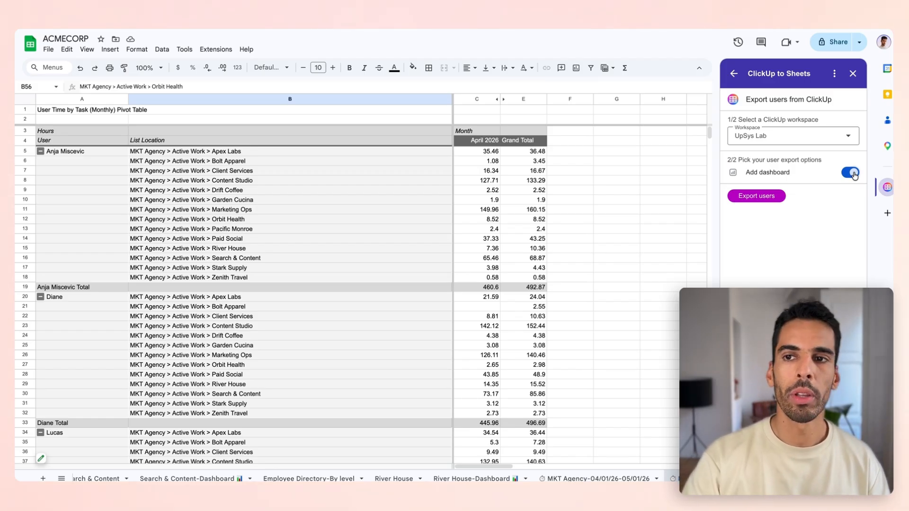
{"action": "left_click", "coordinate": [757, 195]}
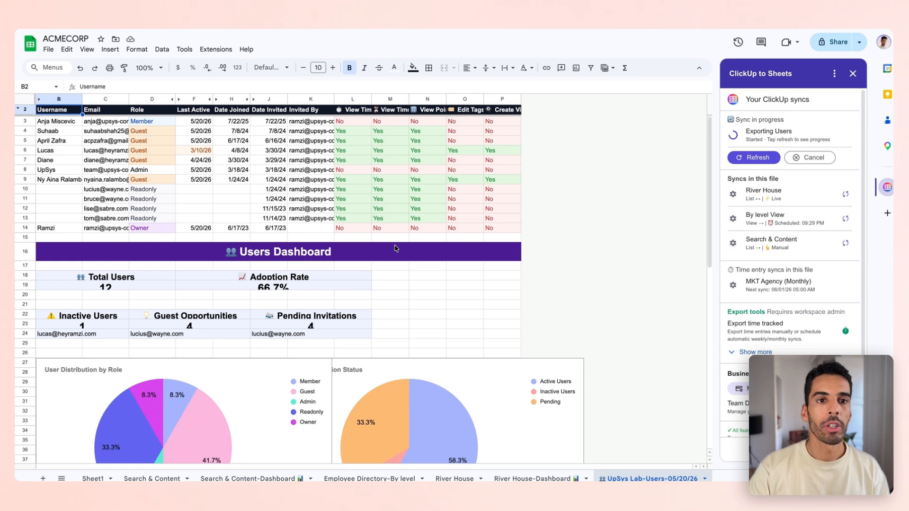
Examine the UpSys Lab users export for last-active and invitation dates, guest opportunities, pending invitations, role distribution and adoption rate
{"action": "scroll", "coordinate": [383, 255], "scroll_direction": "down", "scroll_amount": 1}
{"action": "scroll", "coordinate": [218, 237], "scroll_direction": "up", "scroll_amount": 1}
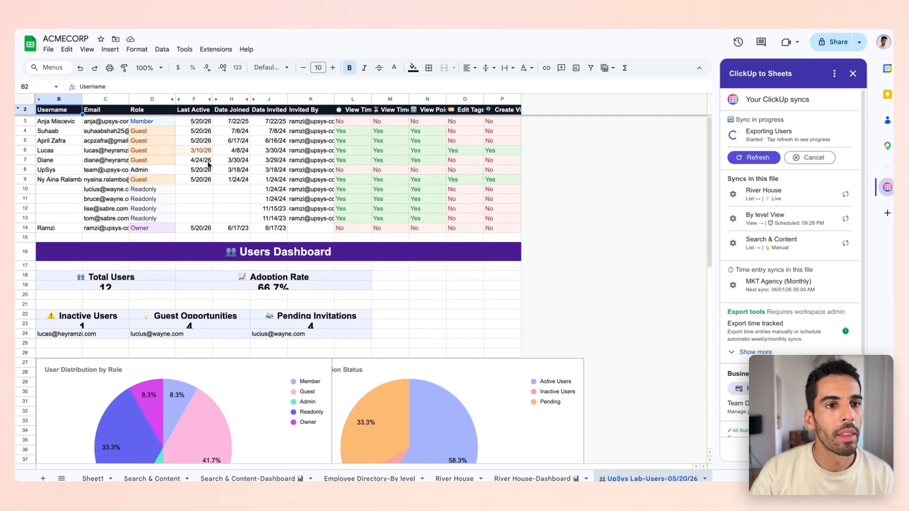
{"action": "left_click", "coordinate": [193, 152]}
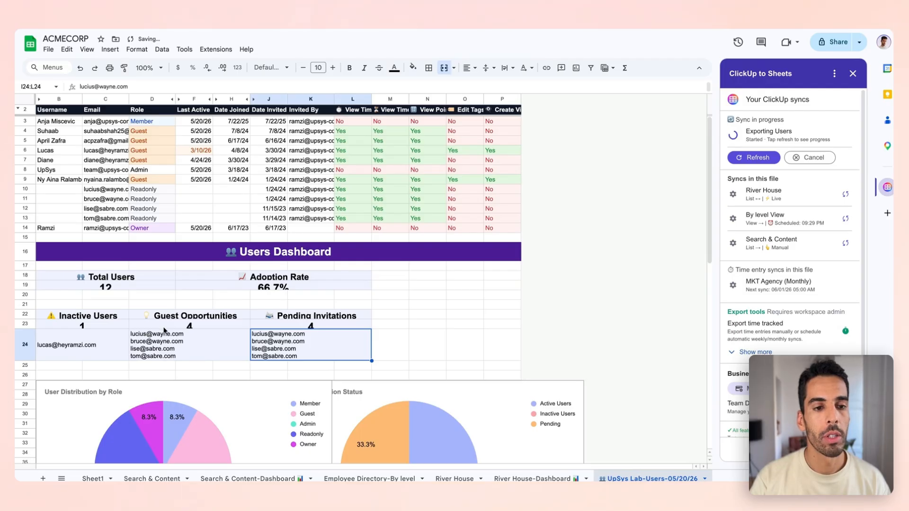
{"action": "left_click", "coordinate": [162, 327]}
{"action": "left_click", "coordinate": [157, 339]}
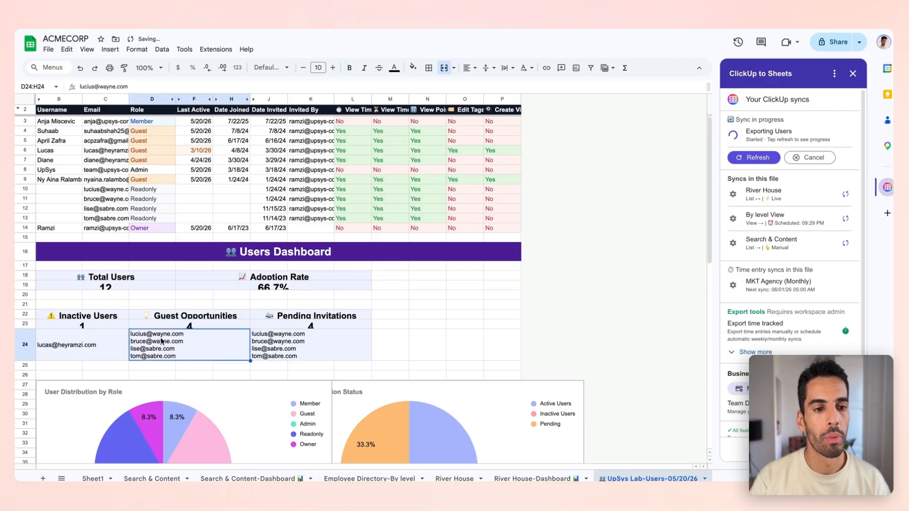
{"action": "left_click", "coordinate": [291, 349]}
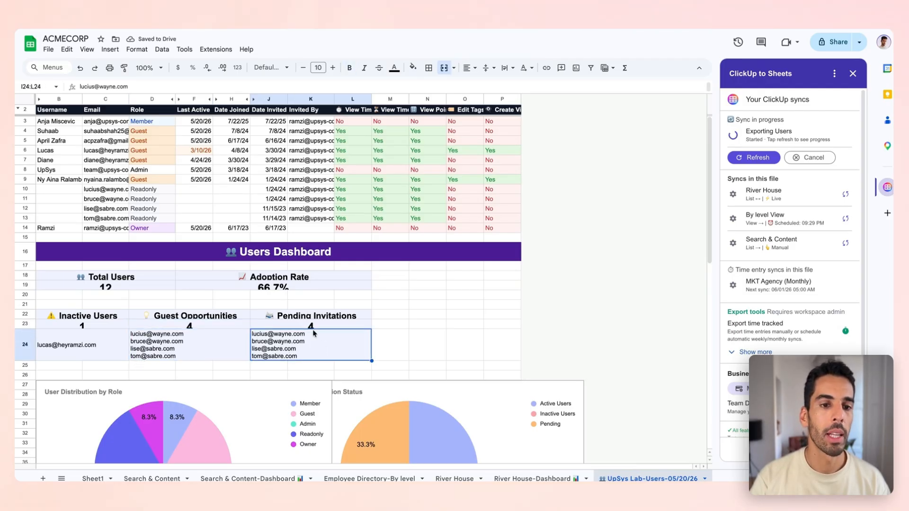
{"action": "left_click", "coordinate": [280, 185]}
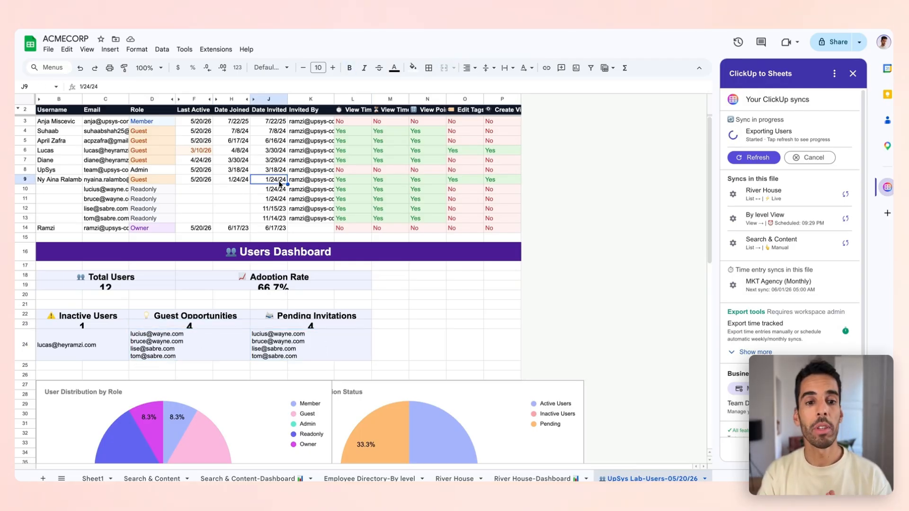
{"action": "scroll", "coordinate": [280, 184], "scroll_direction": "down", "scroll_amount": 5}
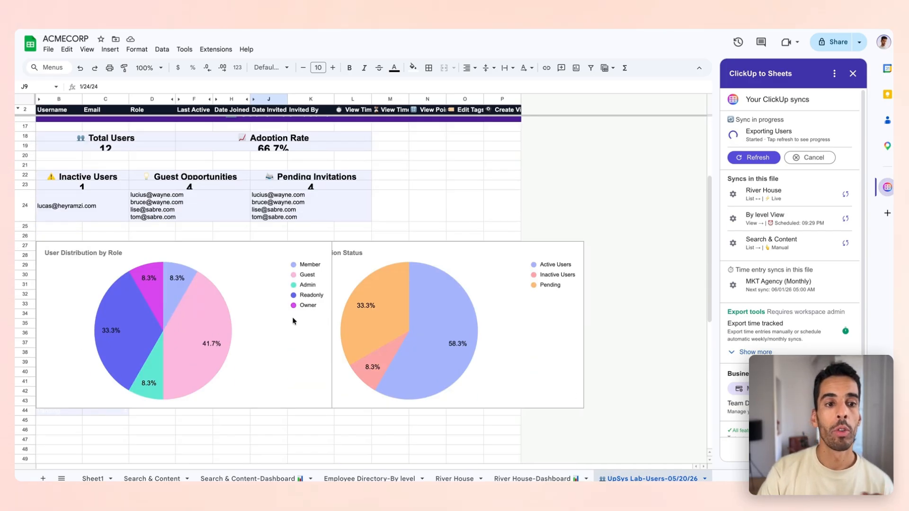
{"action": "left_click", "coordinate": [156, 261]}
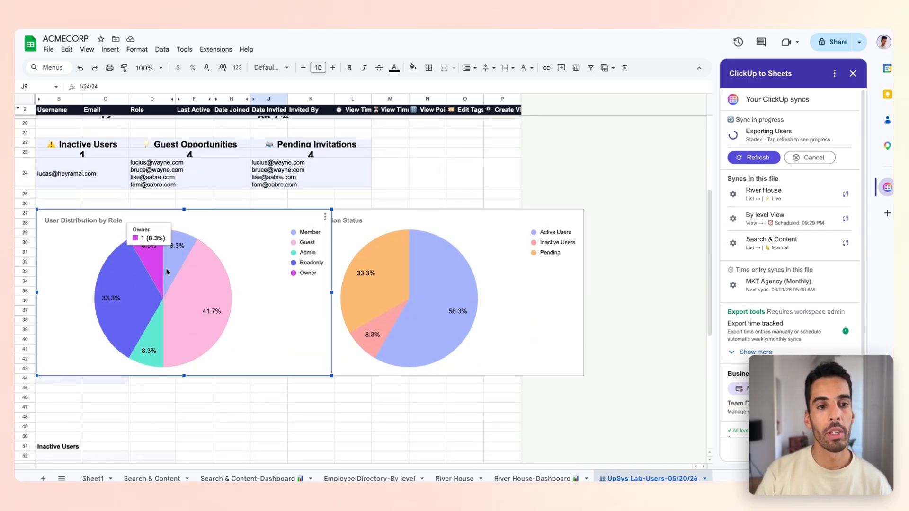
{"action": "scroll", "coordinate": [213, 293], "scroll_direction": "up", "scroll_amount": 5}
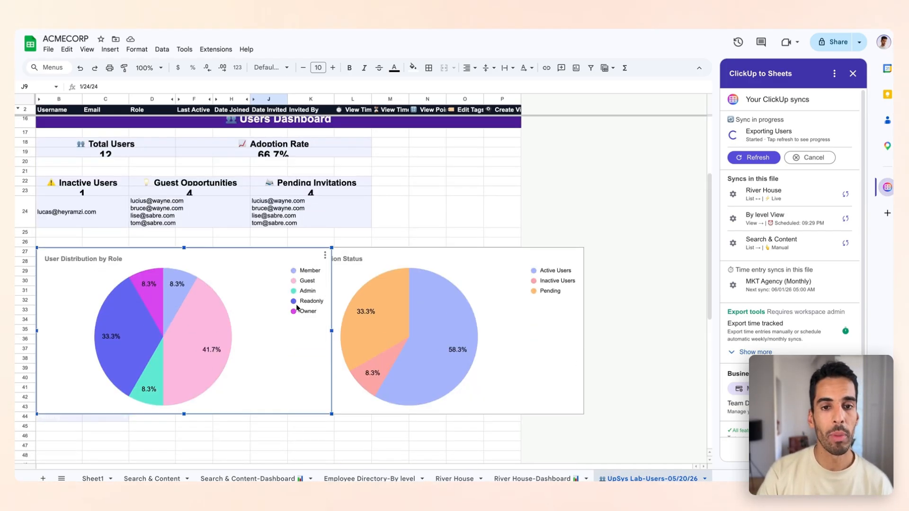
{"action": "left_click", "coordinate": [269, 288]}
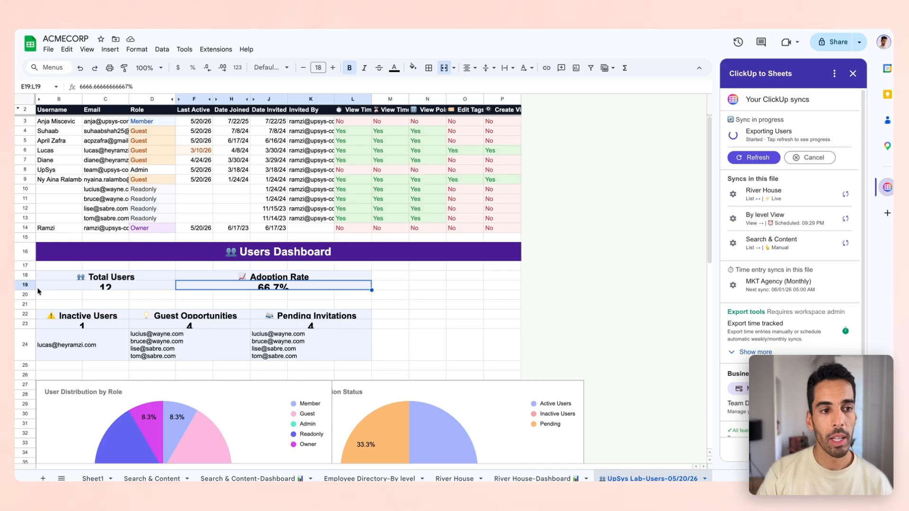